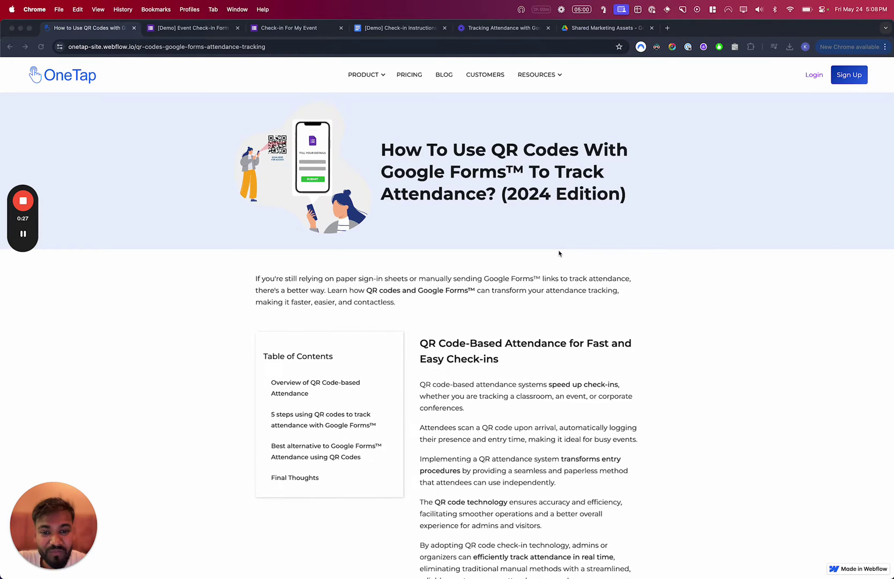
- Scroll the OneTap blog past its Google Forms QR-code steps to the OneTap alternative, then back up
{"action": "scroll", "coordinate": [559, 253], "scroll_direction": "down", "scroll_amount": 2}
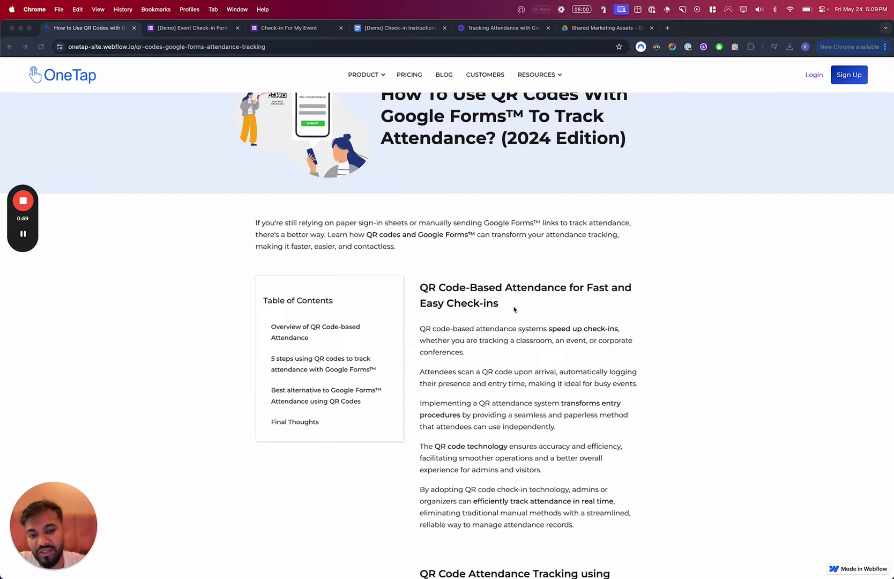
{"action": "scroll", "coordinate": [513, 309], "scroll_direction": "down", "scroll_amount": 10}
{"action": "scroll", "coordinate": [514, 310], "scroll_direction": "down", "scroll_amount": 20}
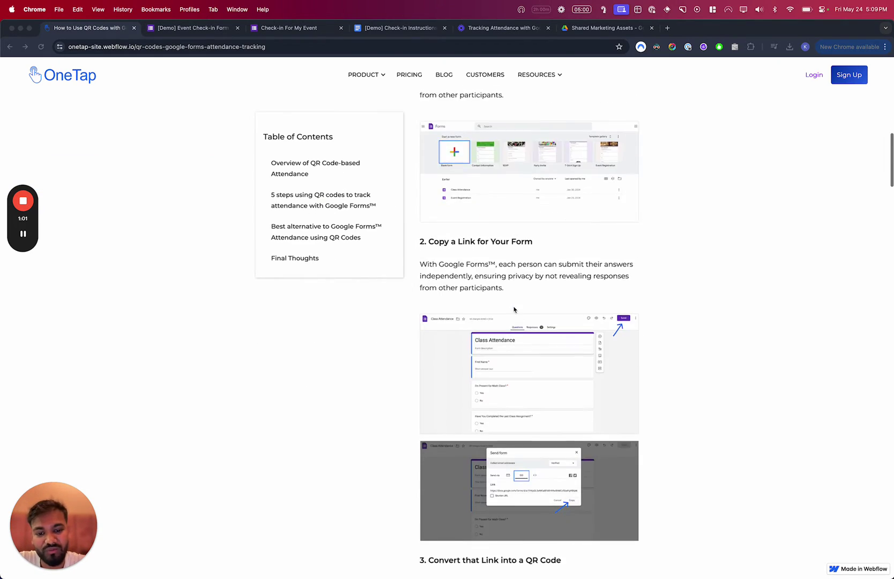
{"action": "scroll", "coordinate": [514, 309], "scroll_direction": "up", "scroll_amount": 20}
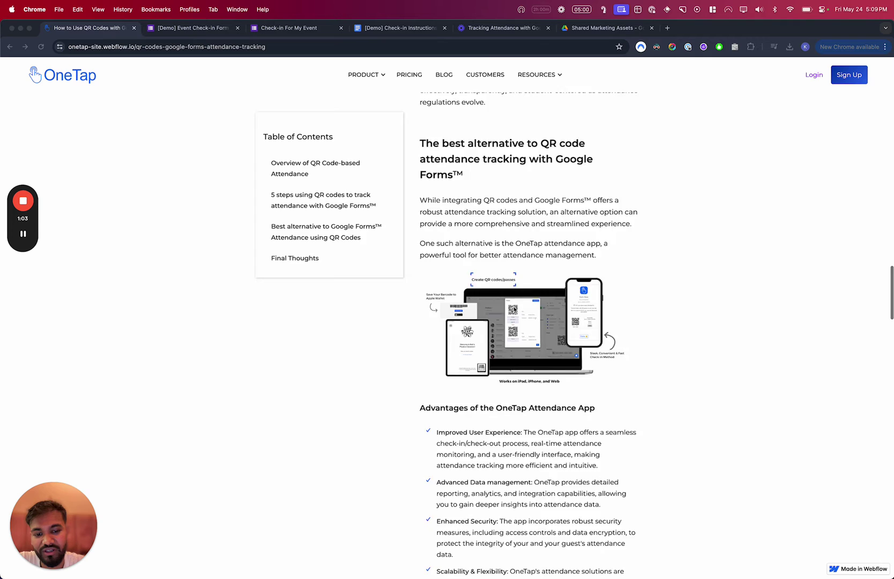
- Switch to the check-in form's tab and inspect its web address
{"action": "left_click", "coordinate": [193, 28]}
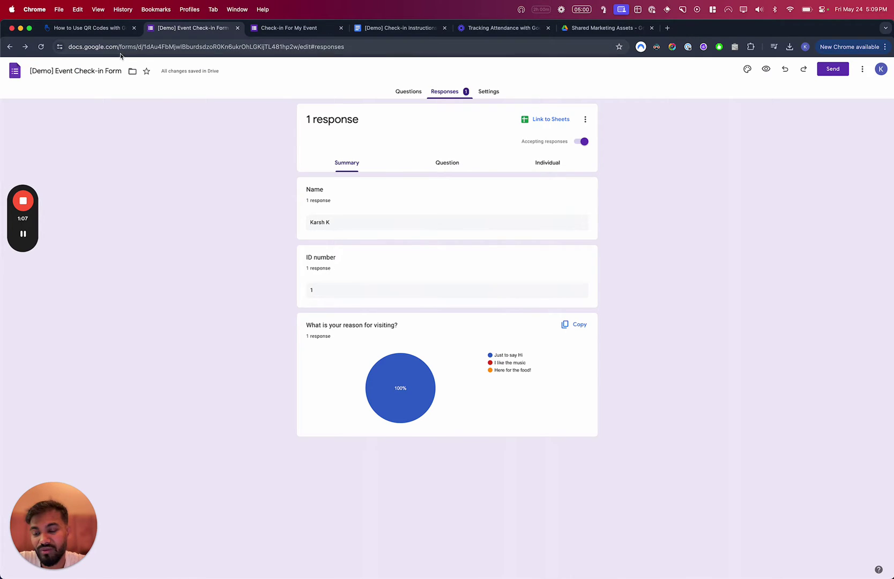
{"action": "key", "text": "super+t"}
{"action": "key", "text": "super+w"}
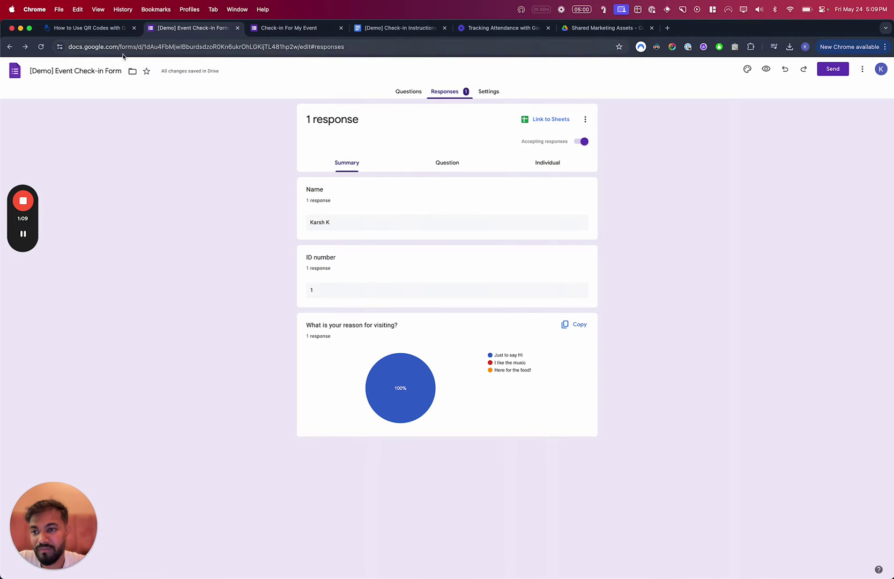
{"action": "key", "text": "super+l"}
{"action": "left_click", "coordinate": [96, 46]}
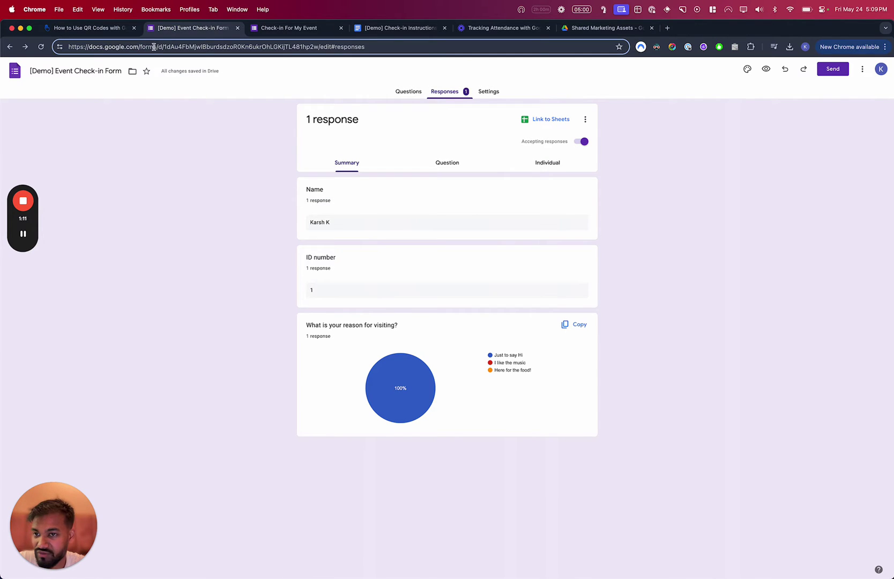
{"action": "double_click", "coordinate": [148, 47]}
{"action": "left_click", "coordinate": [76, 101]}
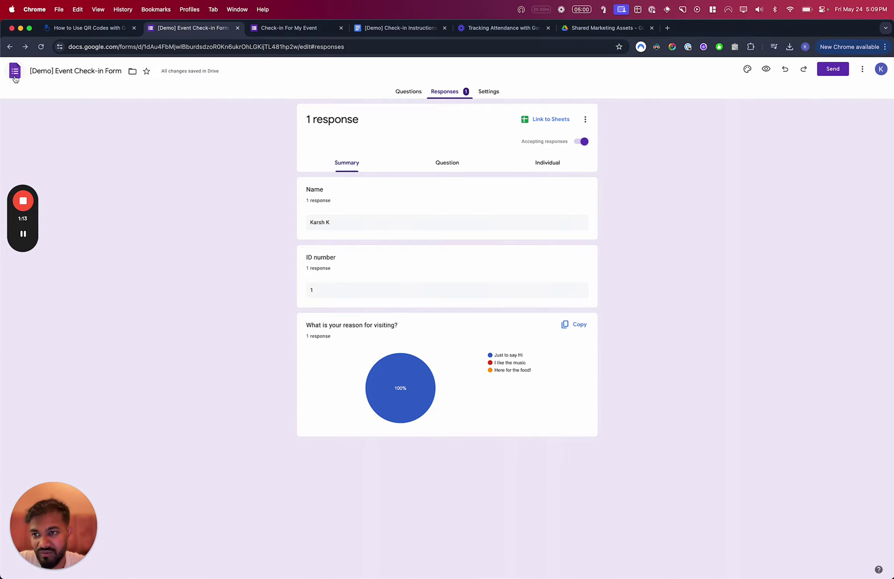
- Go to Forms home and open the [Demo] Event Check-in Form
{"action": "left_click", "coordinate": [16, 76]}
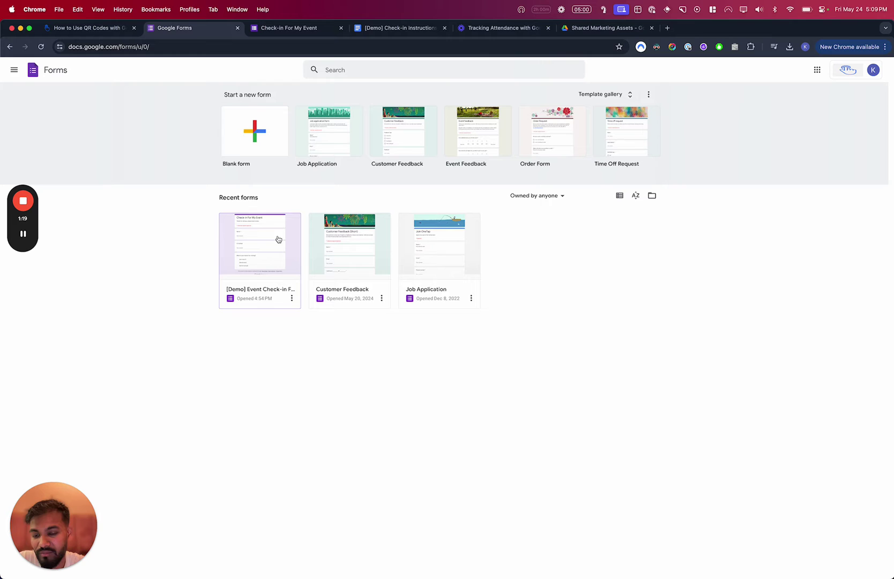
{"action": "left_click", "coordinate": [291, 298]}
{"action": "left_click", "coordinate": [274, 262]}
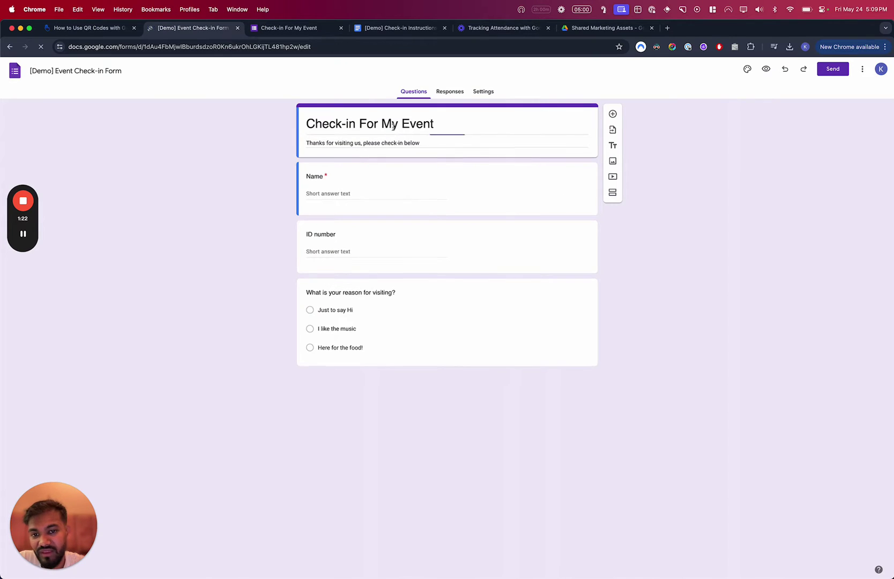
{"action": "triple_click", "coordinate": [402, 124]}
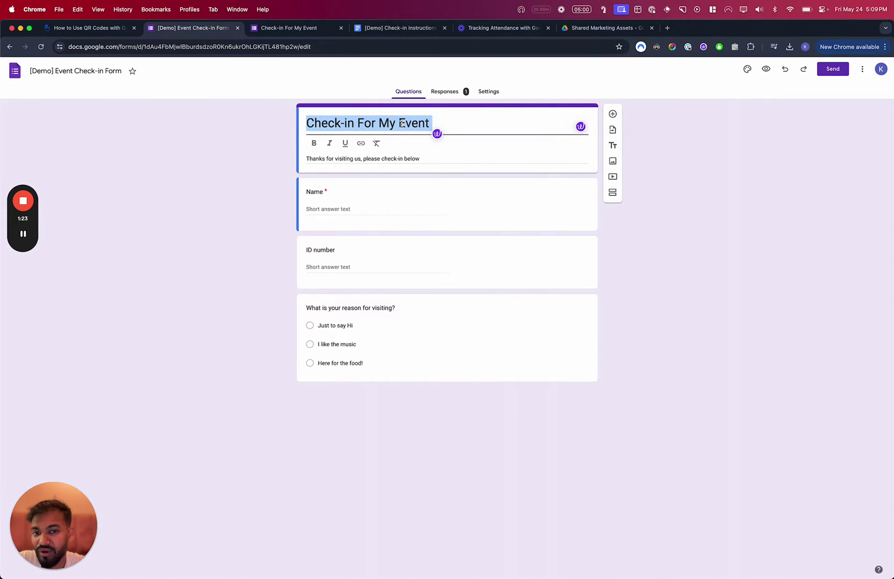
{"action": "double_click", "coordinate": [402, 124]}
{"action": "triple_click", "coordinate": [402, 124]}
{"action": "double_click", "coordinate": [388, 123]}
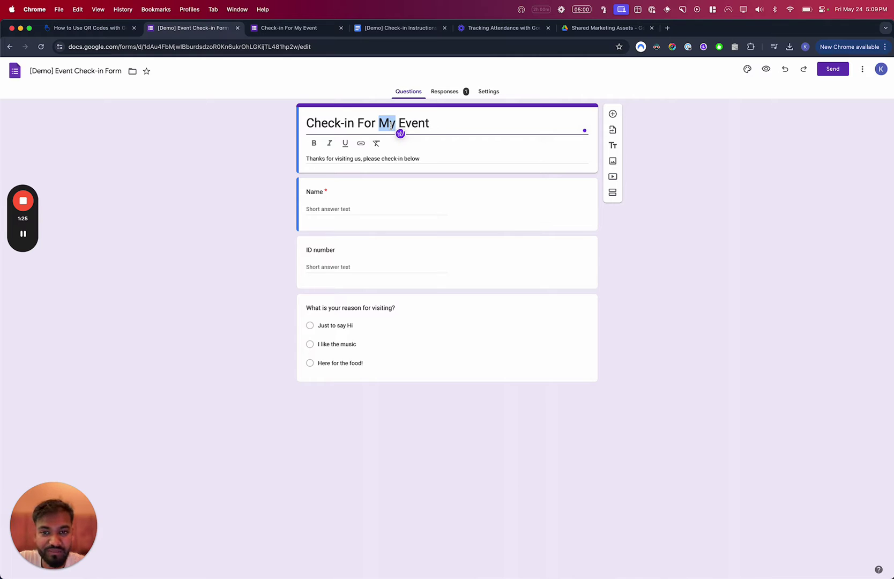
{"action": "key", "text": "shift+End"}
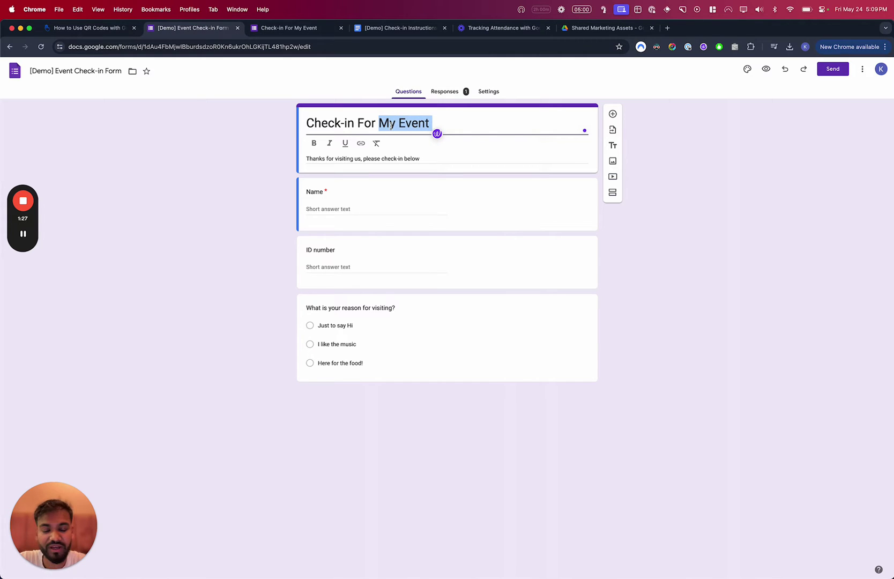
{"action": "key", "text": "Left"}
{"action": "key", "text": "alt+Right"}
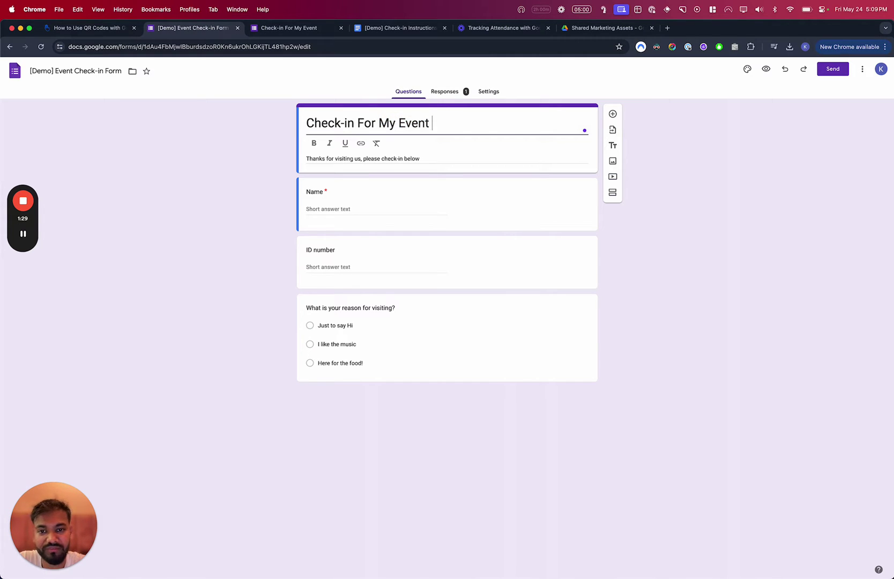
{"action": "key", "text": "alt+Left"}
{"action": "key", "text": "alt+Left"}
{"action": "key", "text": "shift+End"}
{"action": "triple_click", "coordinate": [365, 159]}
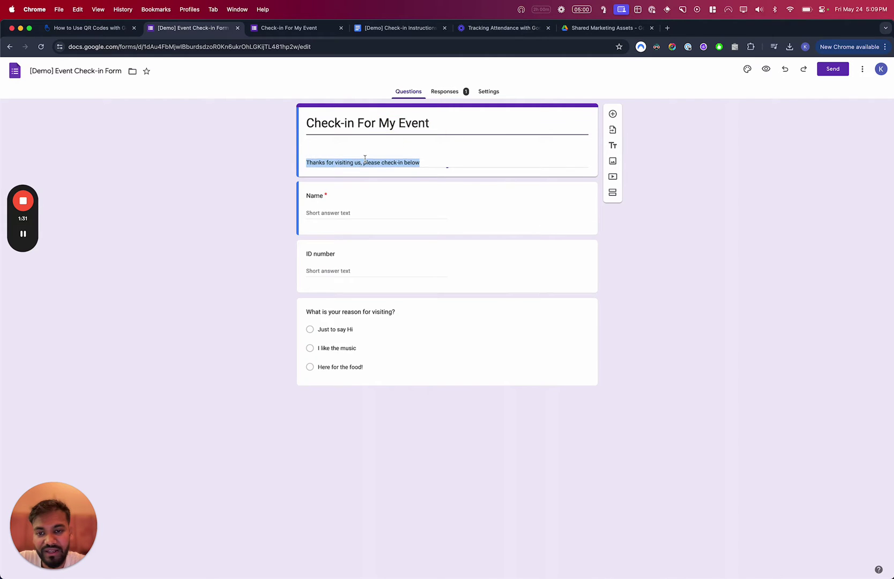
{"action": "left_click", "coordinate": [361, 156]}
{"action": "left_click", "coordinate": [486, 357]}
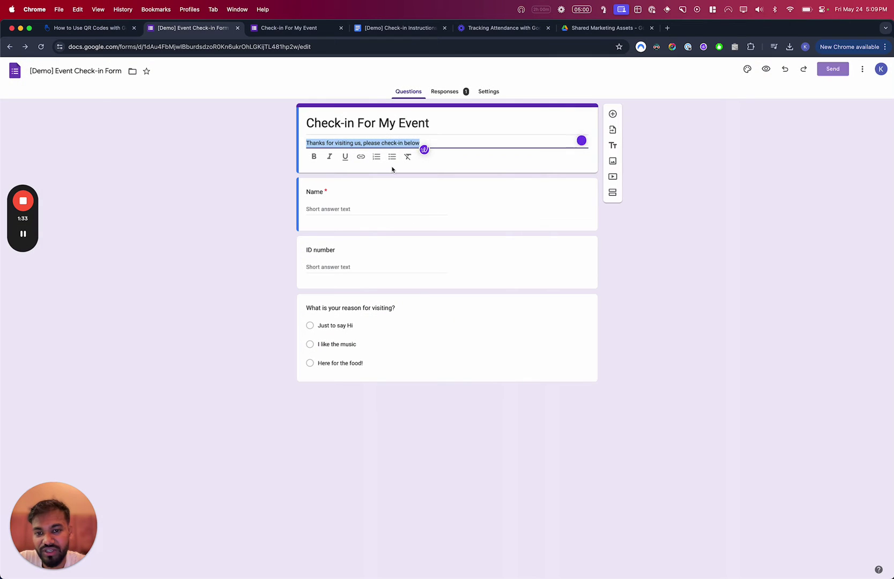
{"action": "left_click", "coordinate": [429, 144]}
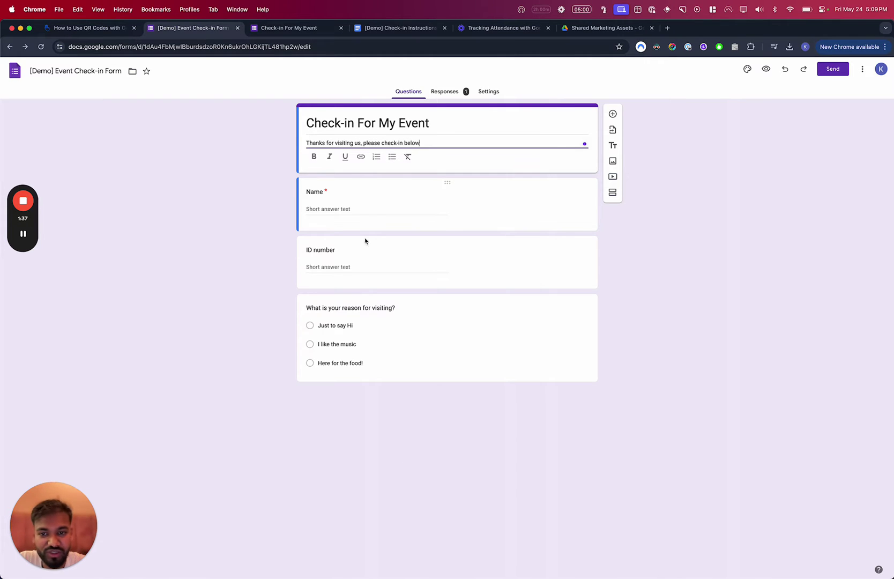
{"action": "left_click", "coordinate": [347, 207]}
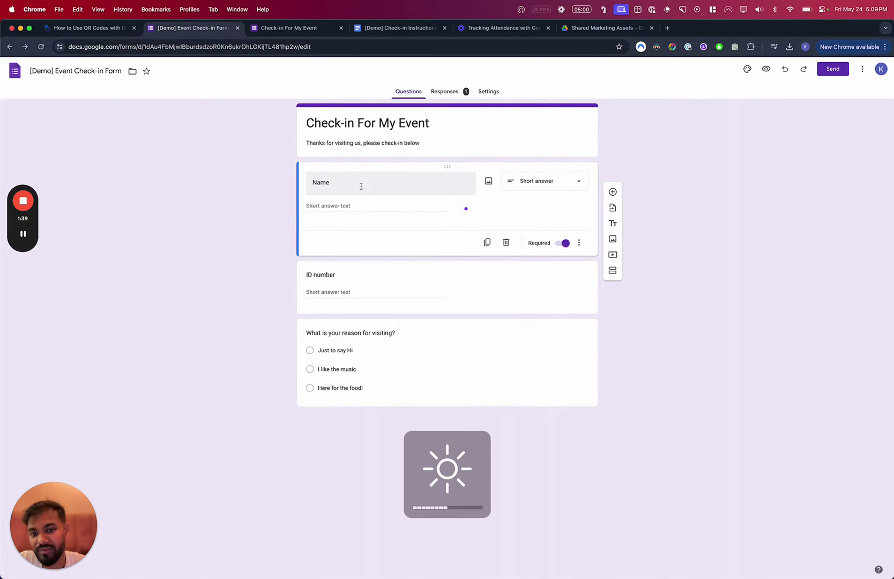
{"action": "triple_click", "coordinate": [430, 143]}
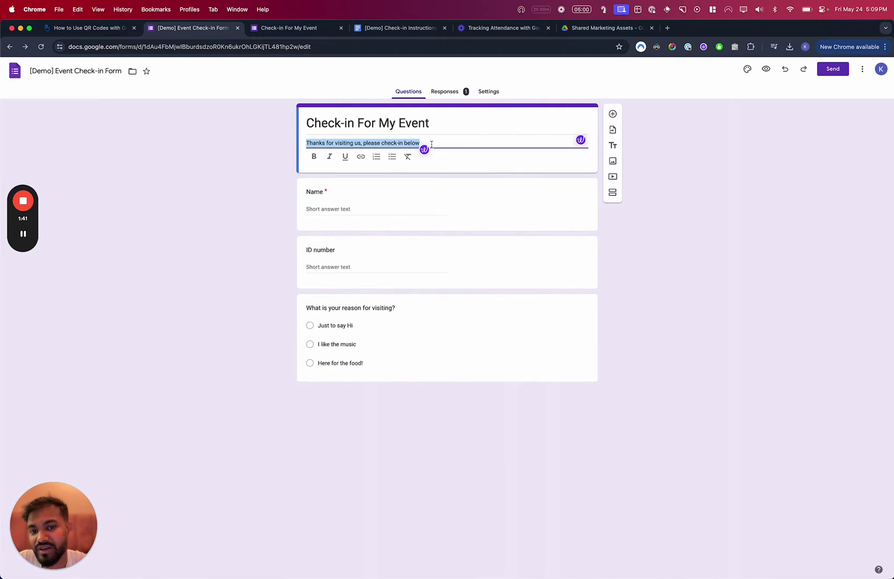
{"action": "left_click", "coordinate": [431, 144]}
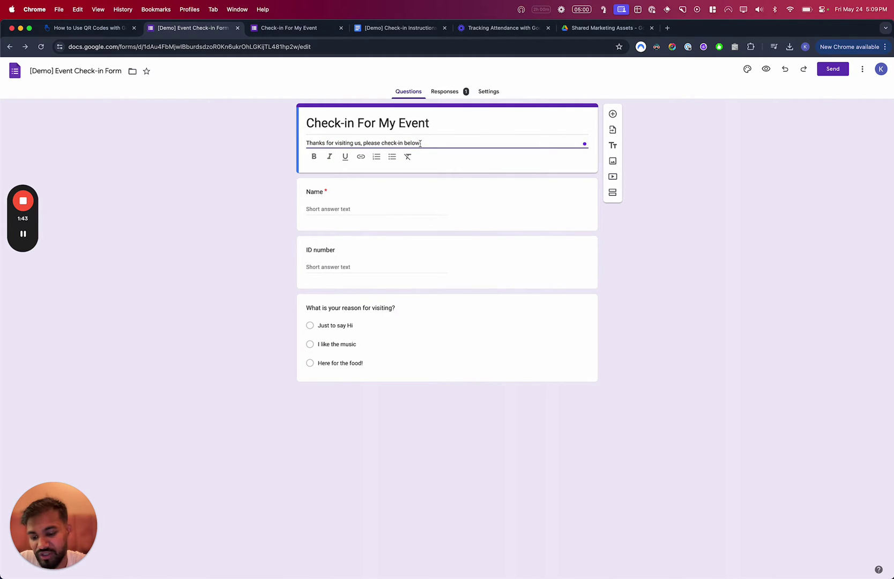
{"action": "key", "text": "F2"}
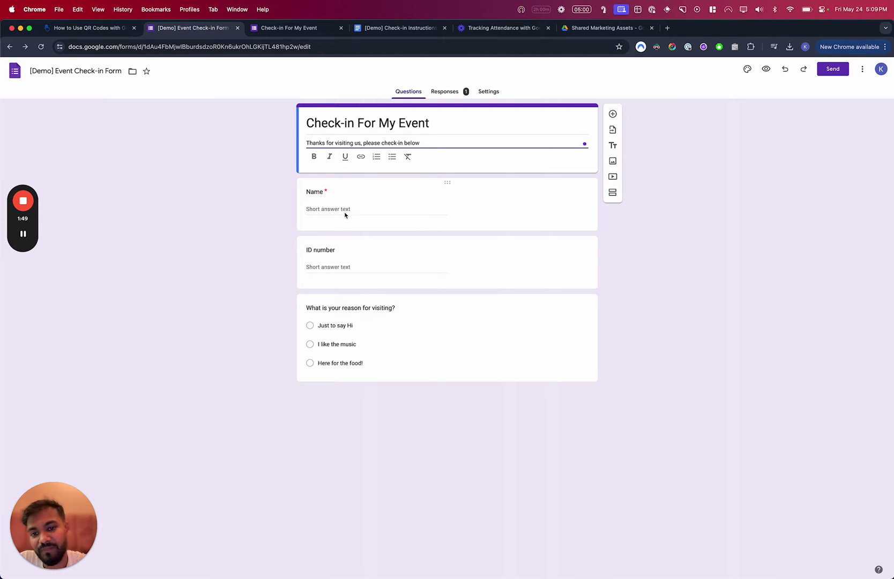
- Step through the Name, ID number and reason-for-visiting questions
{"action": "key", "text": "Escape"}
{"action": "left_click", "coordinate": [345, 190]}
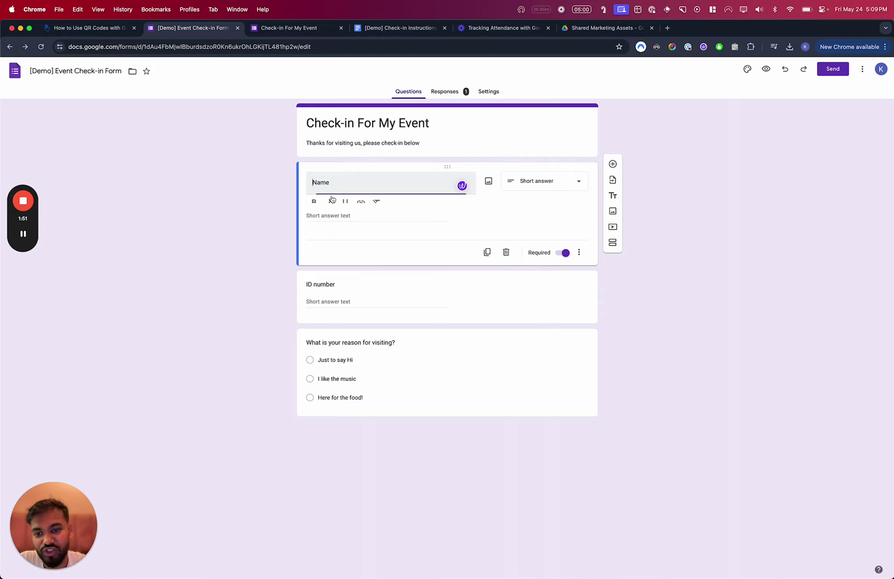
{"action": "left_click", "coordinate": [352, 226]}
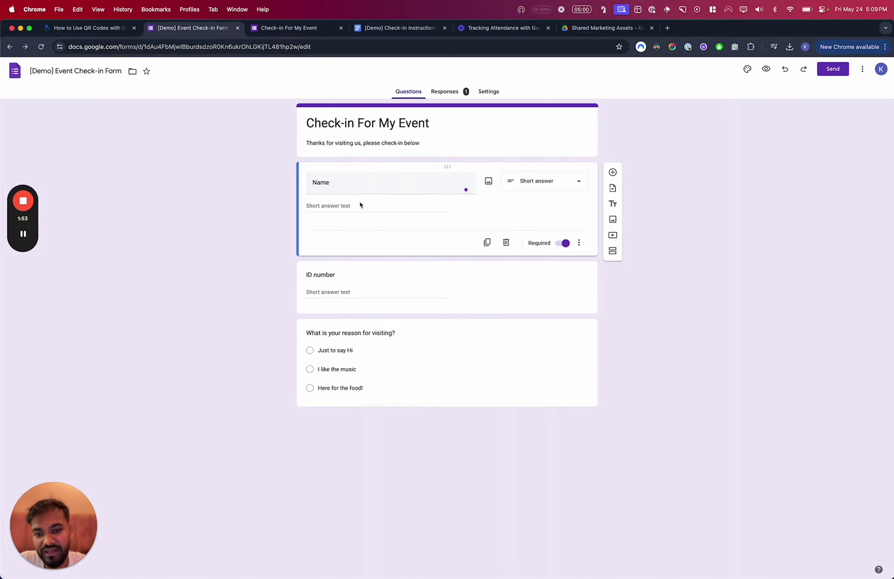
{"action": "left_click", "coordinate": [361, 291]}
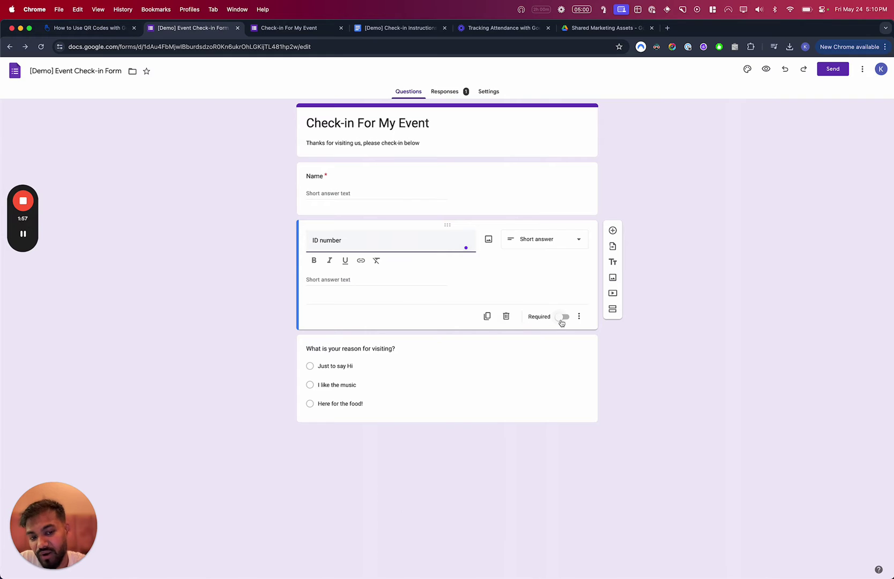
{"action": "left_click", "coordinate": [555, 177]}
{"action": "left_click", "coordinate": [338, 365]}
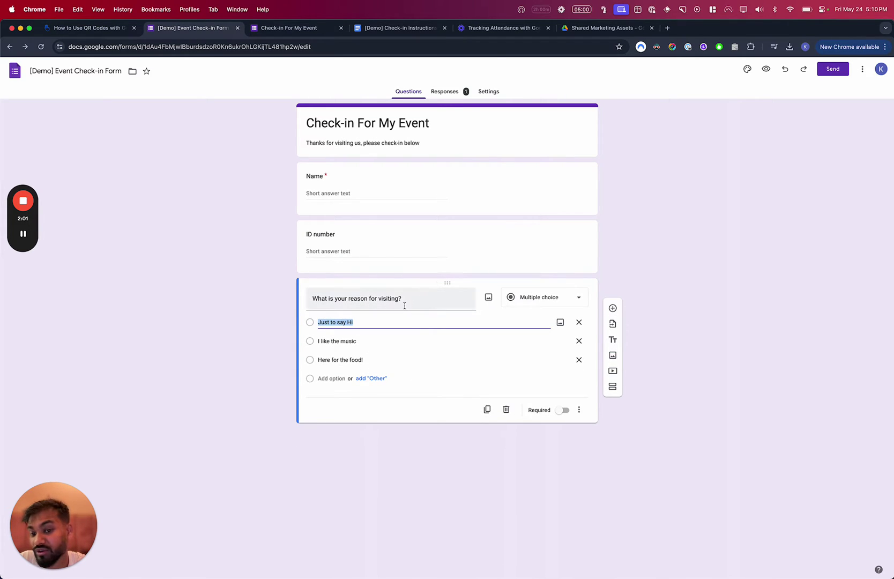
- Select the 'What is your reason for visiting?' text and add a blank question after it
{"action": "left_click", "coordinate": [433, 299]}
{"action": "left_click", "coordinate": [433, 299]}
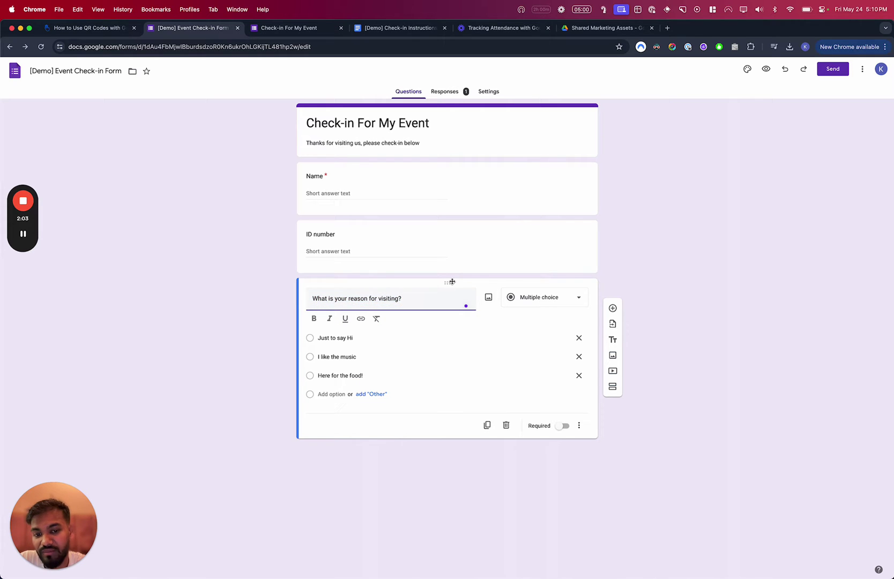
{"action": "triple_click", "coordinate": [436, 302]}
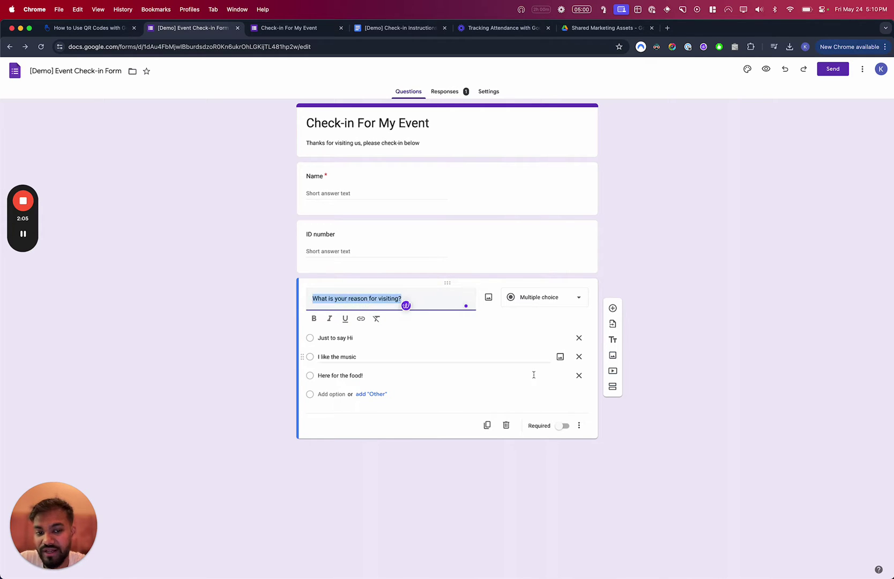
{"action": "left_click", "coordinate": [612, 308]}
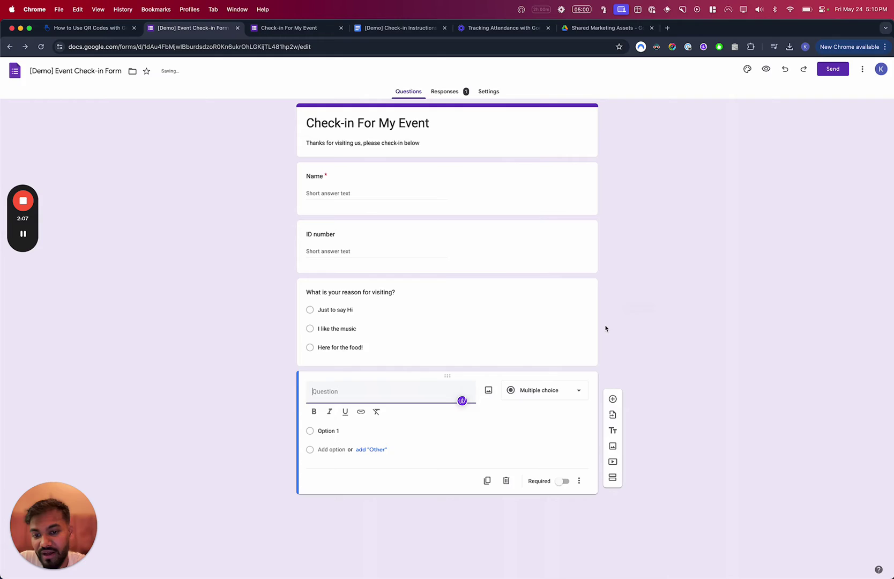
{"action": "key", "text": "ctrl+Up"}
{"action": "left_click", "coordinate": [10, 443]}
{"action": "scroll", "coordinate": [68, 110], "scroll_direction": "up", "scroll_amount": 5}
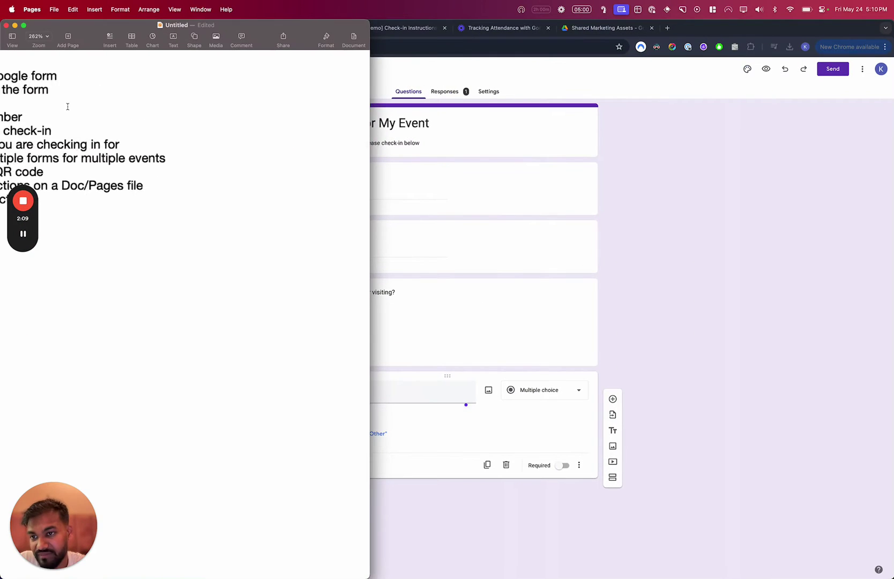
{"action": "scroll", "coordinate": [236, 204], "scroll_direction": "down", "scroll_amount": 3}
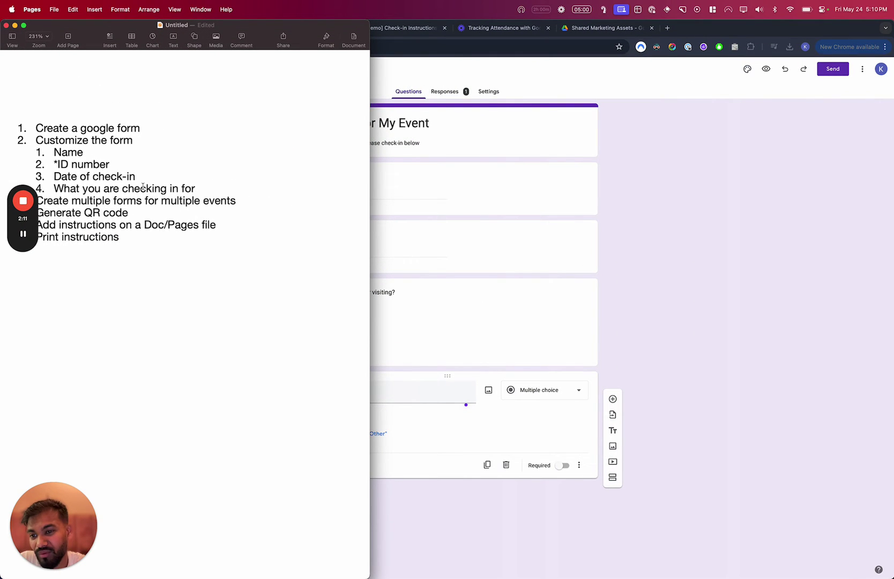
{"action": "triple_click", "coordinate": [131, 212]}
{"action": "triple_click", "coordinate": [118, 200]}
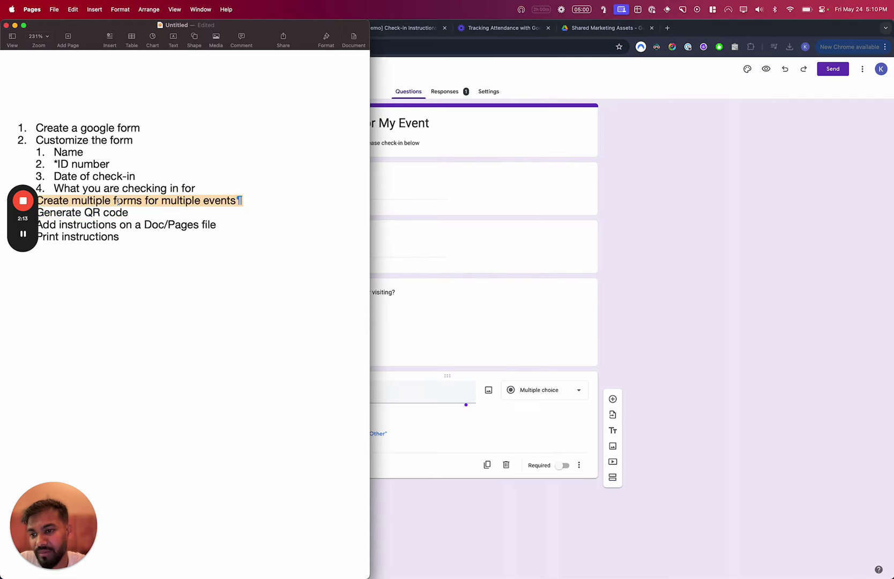
{"action": "scroll", "coordinate": [118, 200], "scroll_direction": "left", "scroll_amount": 2}
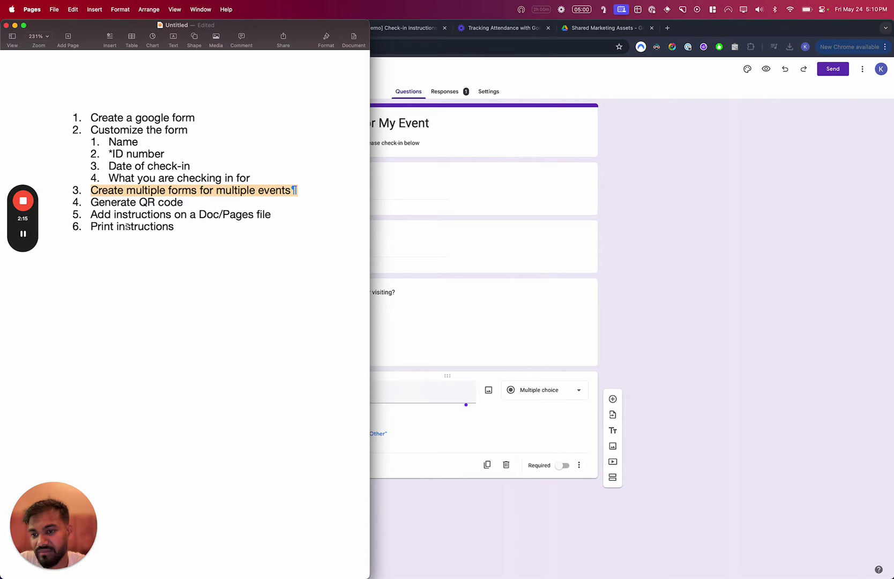
{"action": "scroll", "coordinate": [129, 226], "scroll_direction": "down", "scroll_amount": 2}
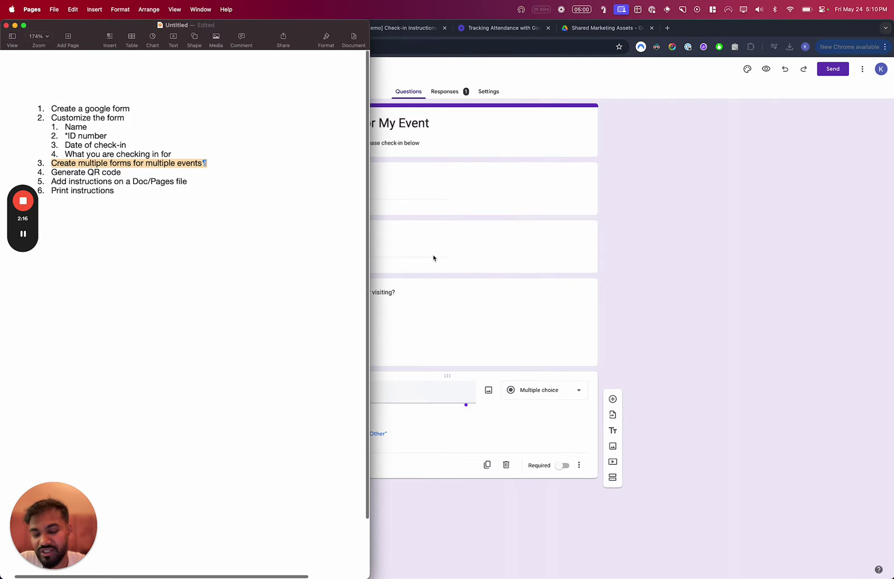
- Draft the question 'What event are you vising?' and change the title to 'Check-in For My Workshop'
{"action": "left_click", "coordinate": [615, 260]}
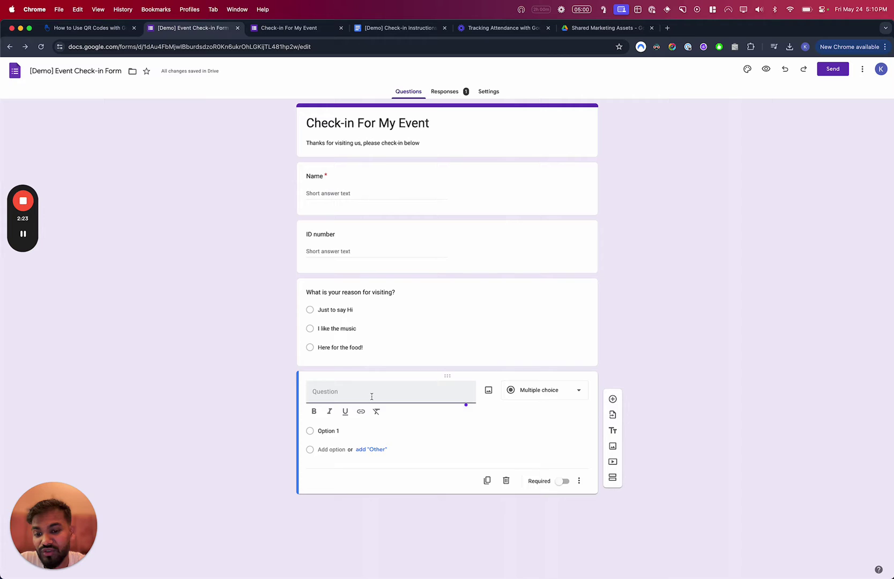
{"action": "type", "text": "W"}
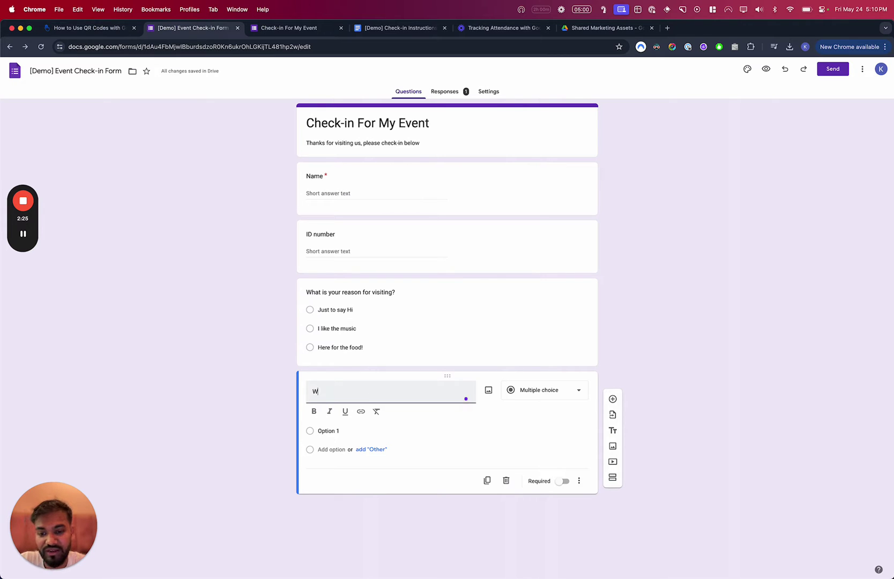
{"action": "type", "text": "hat event a"}
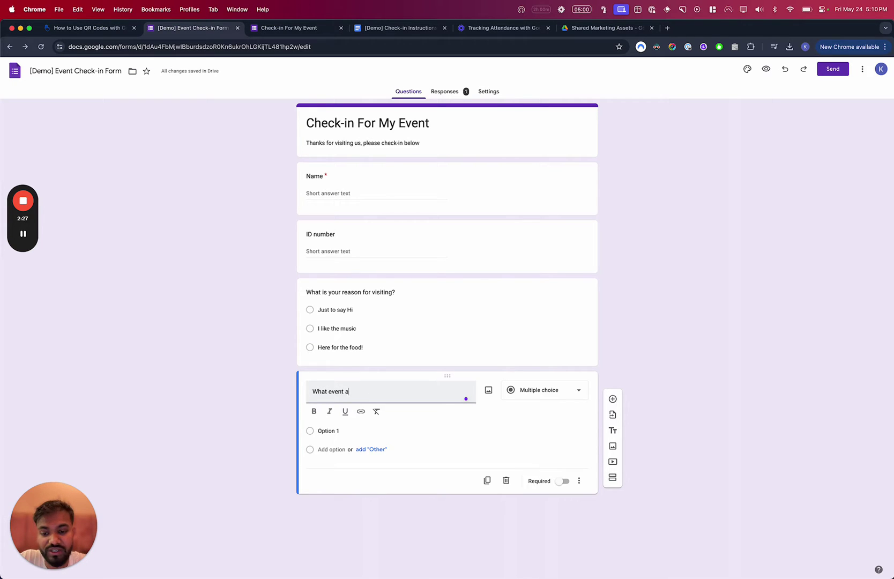
{"action": "type", "text": "re you vising?"}
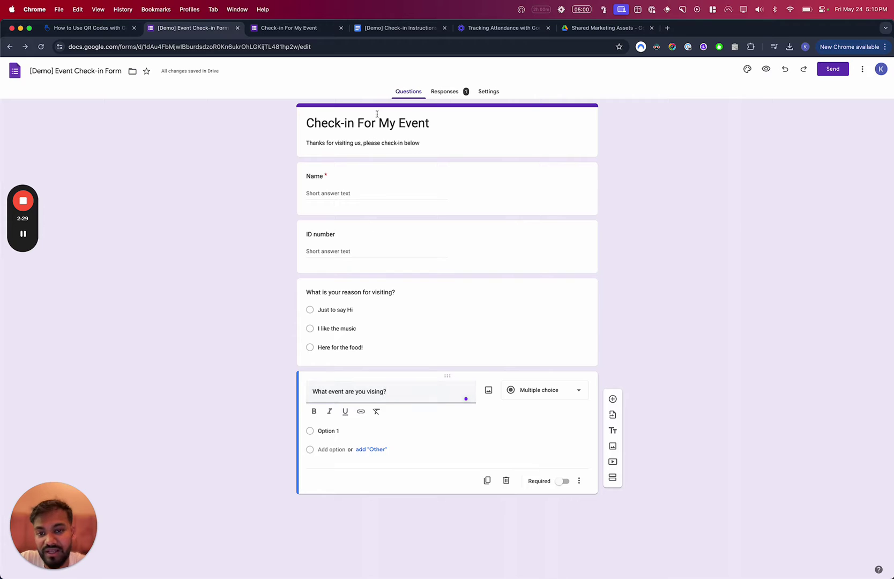
{"action": "left_click", "coordinate": [376, 123]}
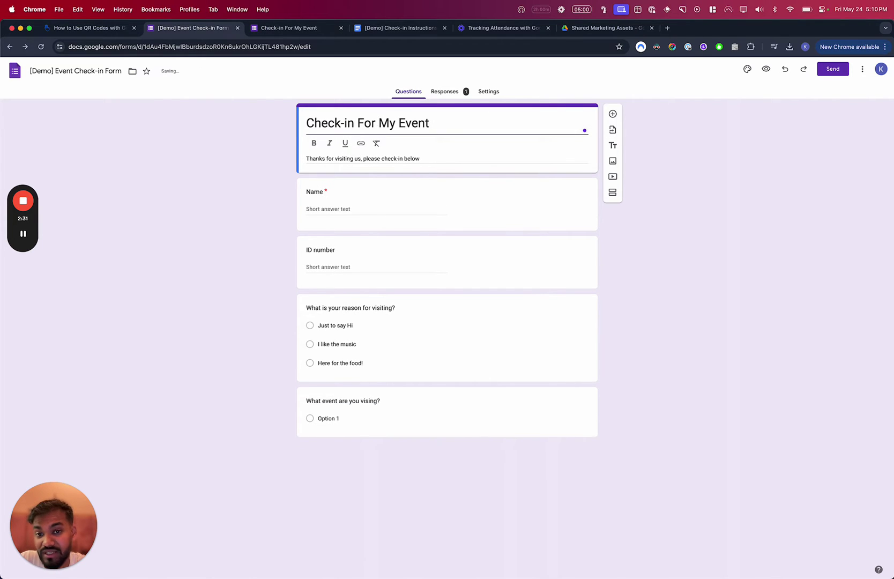
{"action": "left_click_drag", "start_coordinate": [378, 127], "coordinate": [437, 132]}
{"action": "type", "text": "My Bui"}
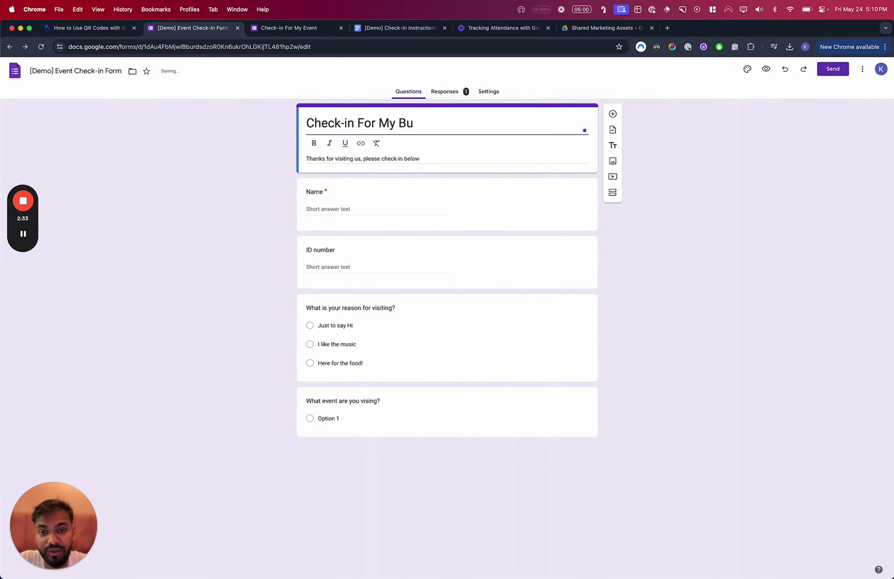
{"action": "key", "text": "BackSpace"}
{"action": "key", "text": "BackSpace"}
{"action": "key", "text": "BackSpace"}
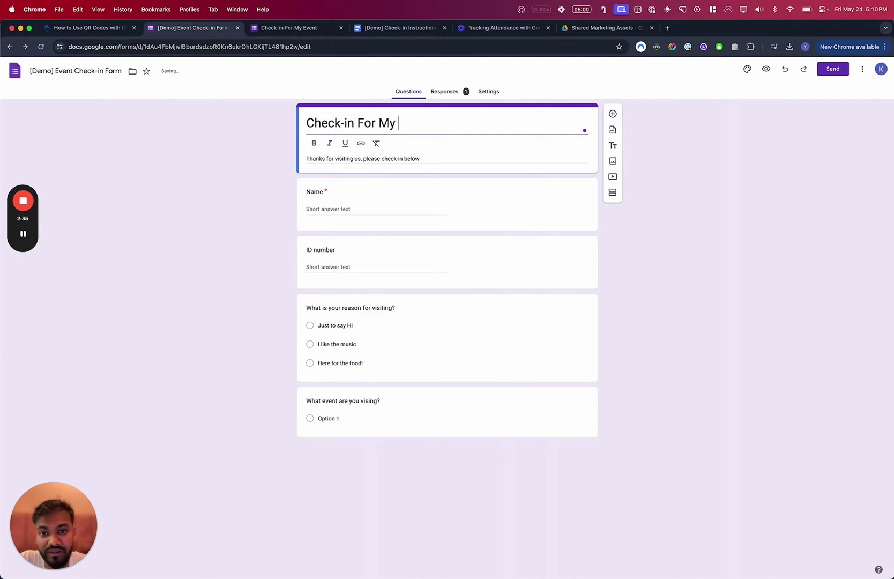
{"action": "type", "text": "Workshop"}
{"action": "key", "text": "alt+shift+Left"}
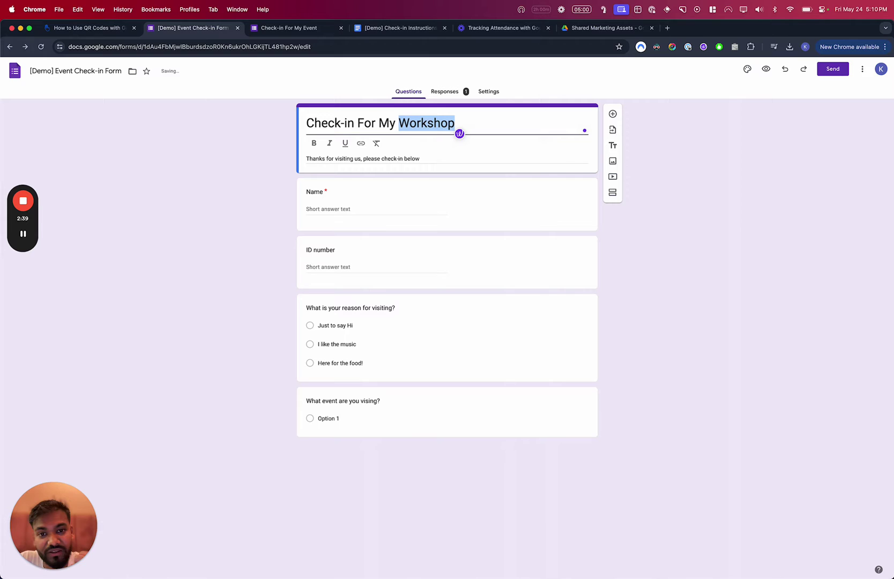
- Retitle the form 'Check-in For Country Fair'
{"action": "left_click", "coordinate": [329, 421]}
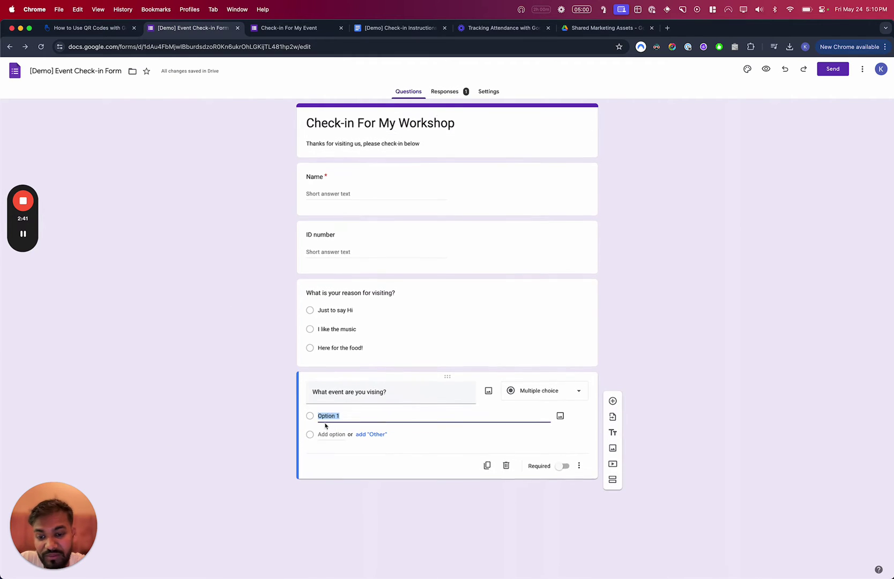
{"action": "triple_click", "coordinate": [333, 393]}
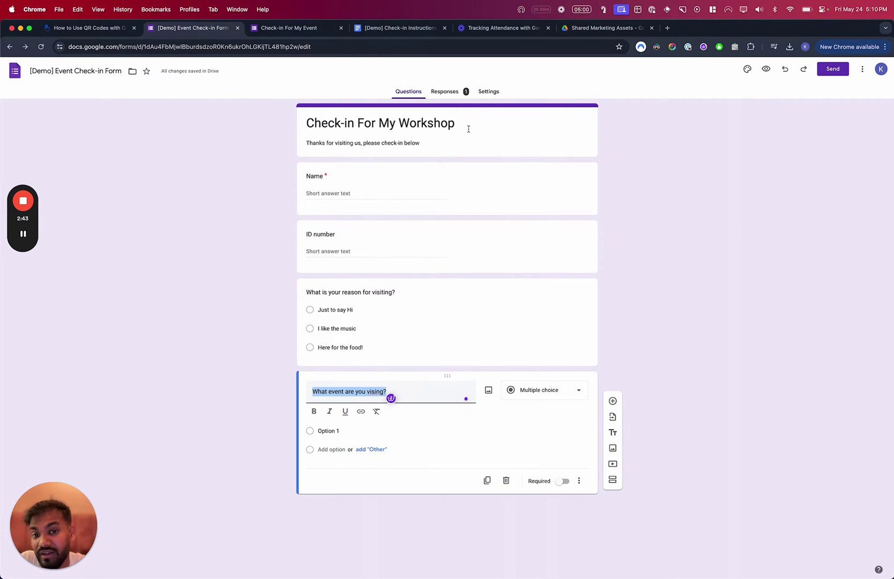
{"action": "left_click", "coordinate": [445, 133]}
{"action": "double_click", "coordinate": [411, 129]}
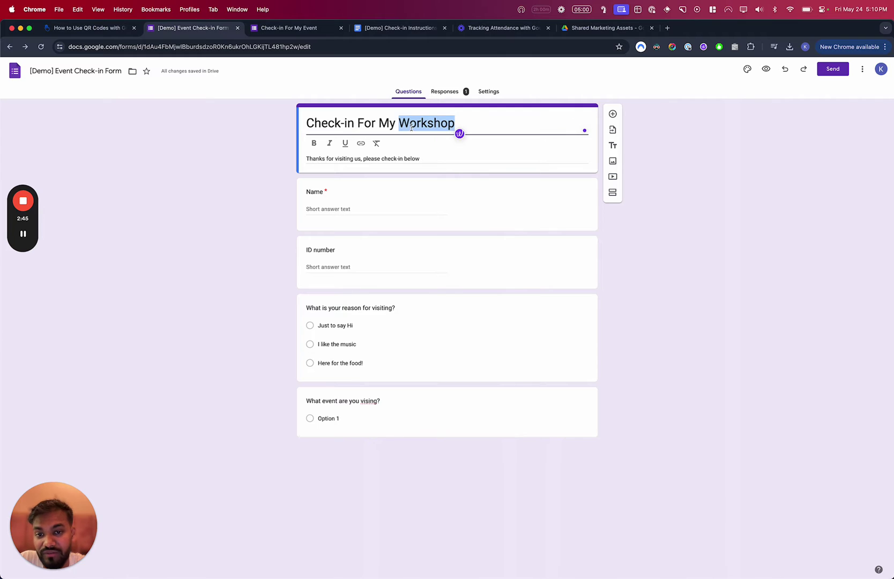
{"action": "left_click", "coordinate": [399, 124]}
{"action": "left_click", "coordinate": [376, 123]}
{"action": "key", "text": "shift+super+Right"}
{"action": "type", "text": "Co"}
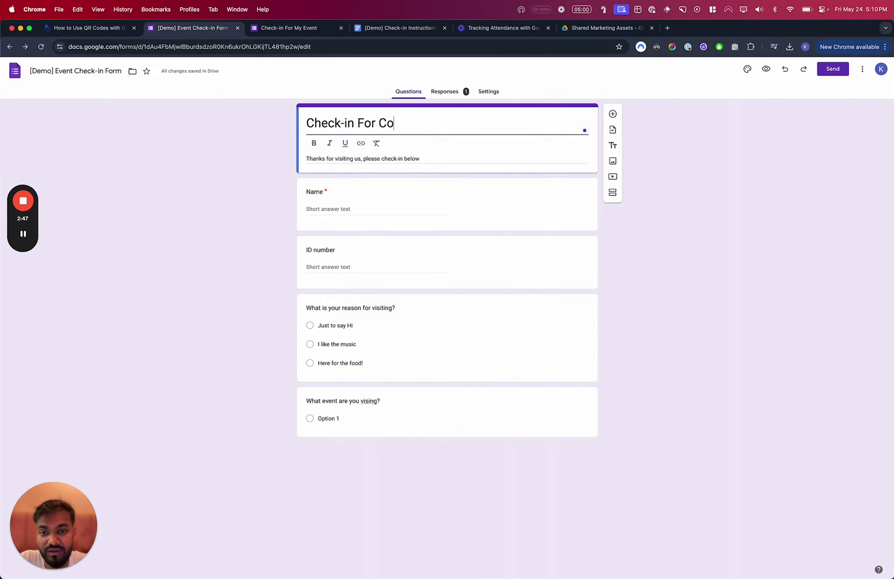
{"action": "type", "text": "untry Fair"}
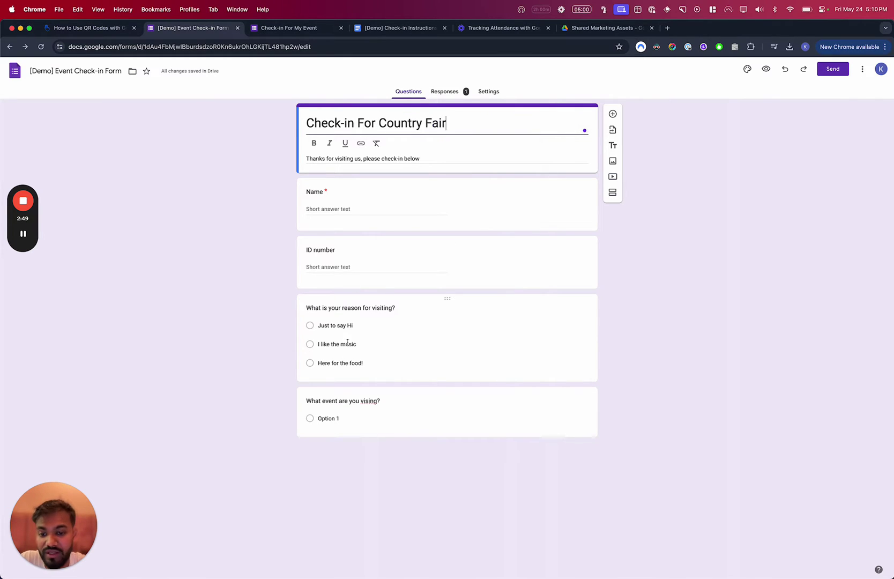
- Correct the event question to 'What event are you visiting?'
{"action": "left_click", "coordinate": [347, 399]}
{"action": "left_click", "coordinate": [375, 391]}
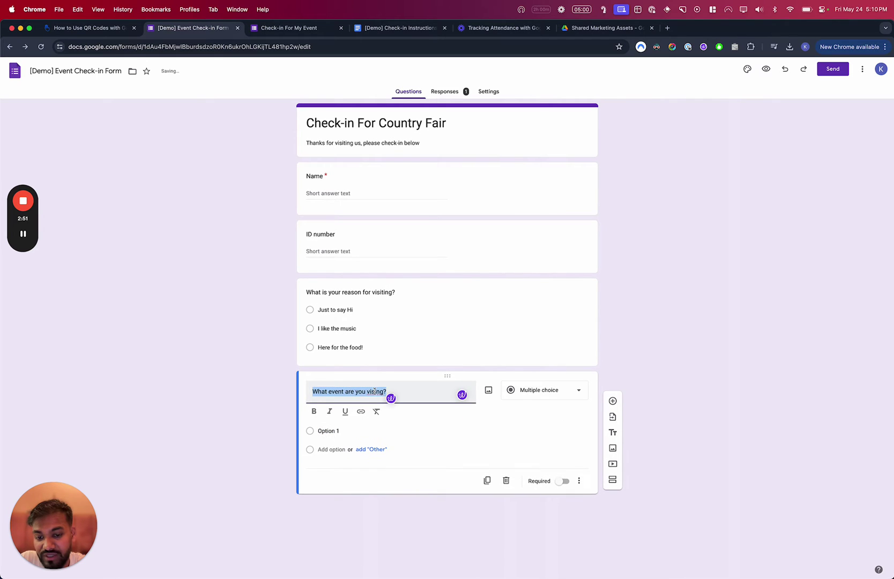
{"action": "left_click", "coordinate": [375, 392]}
{"action": "right_click", "coordinate": [375, 391]}
{"action": "key", "text": "Escape"}
{"action": "type", "text": "visiting"}
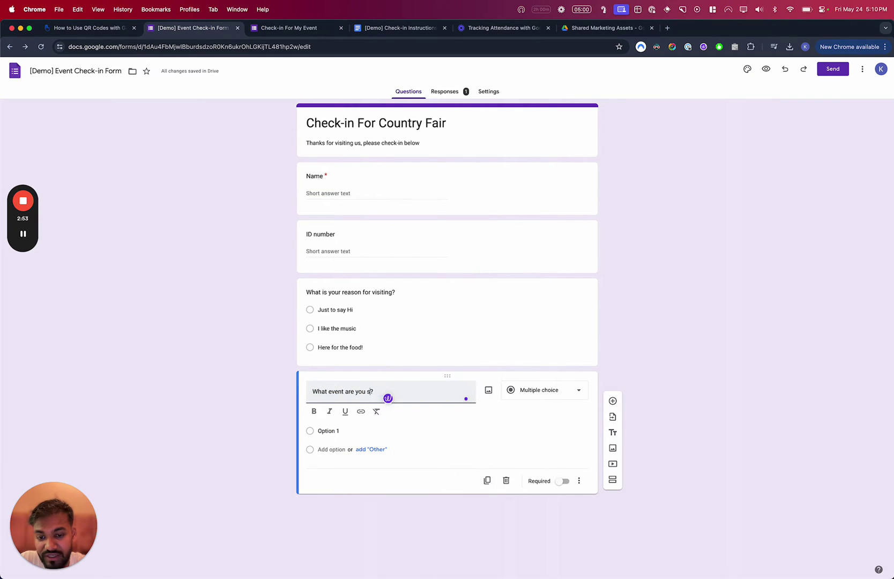
- Add options Animals, Music Festival and Circus, then delete the event question
{"action": "left_click", "coordinate": [335, 430]}
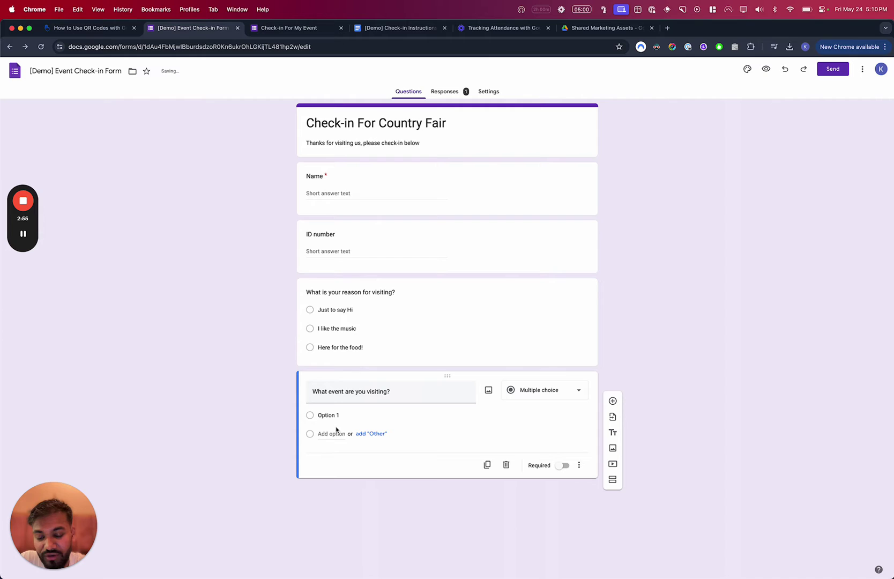
{"action": "type", "text": "Animals"}
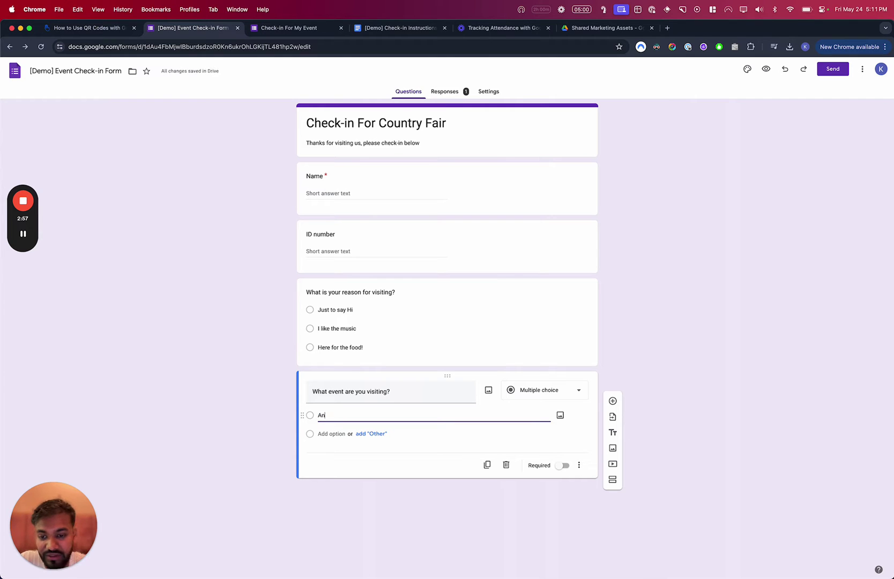
{"action": "left_click", "coordinate": [327, 433]}
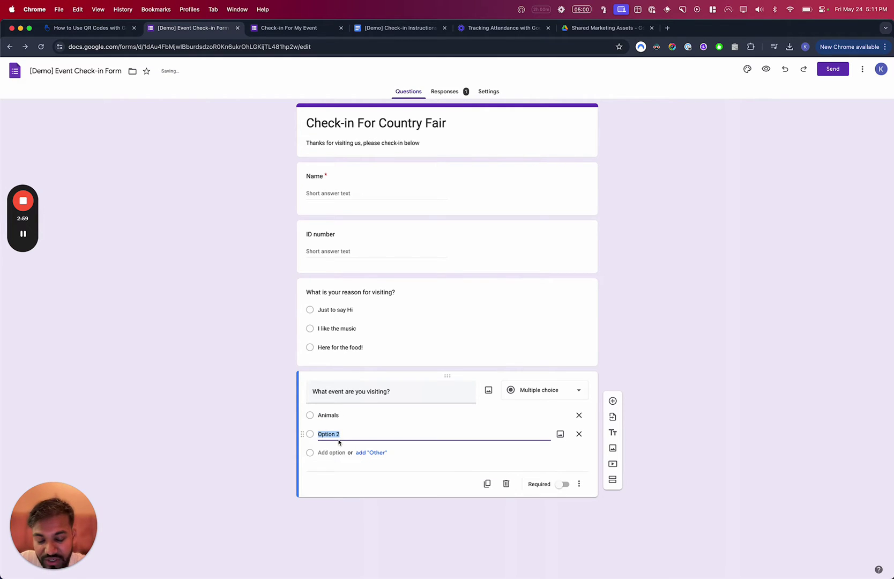
{"action": "type", "text": "Food Country"}
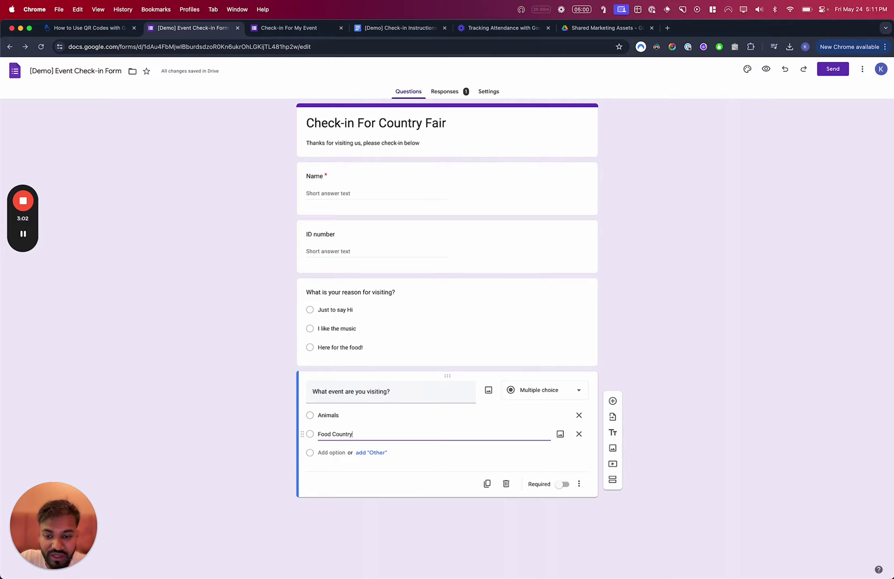
{"action": "key", "text": "super+a"}
{"action": "key", "text": "BackSpace"}
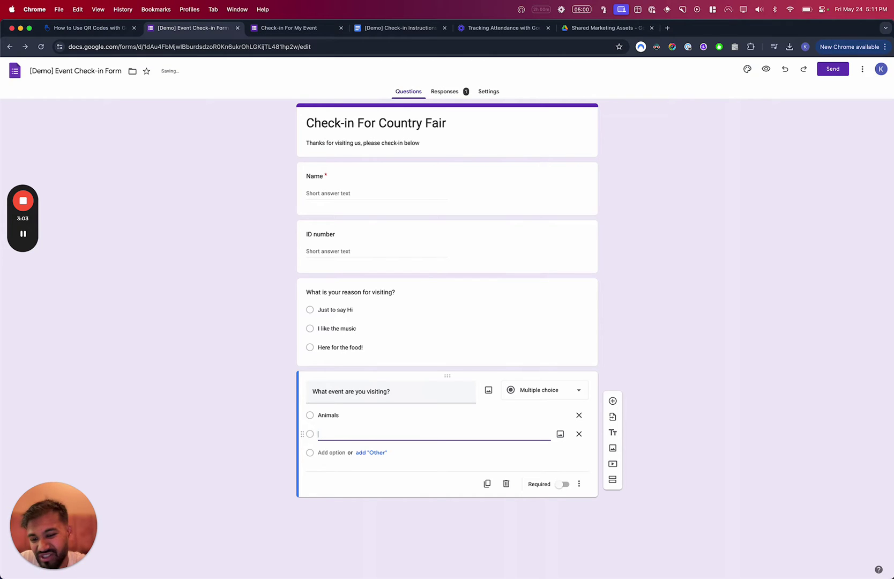
{"action": "type", "text": "Music Festival"}
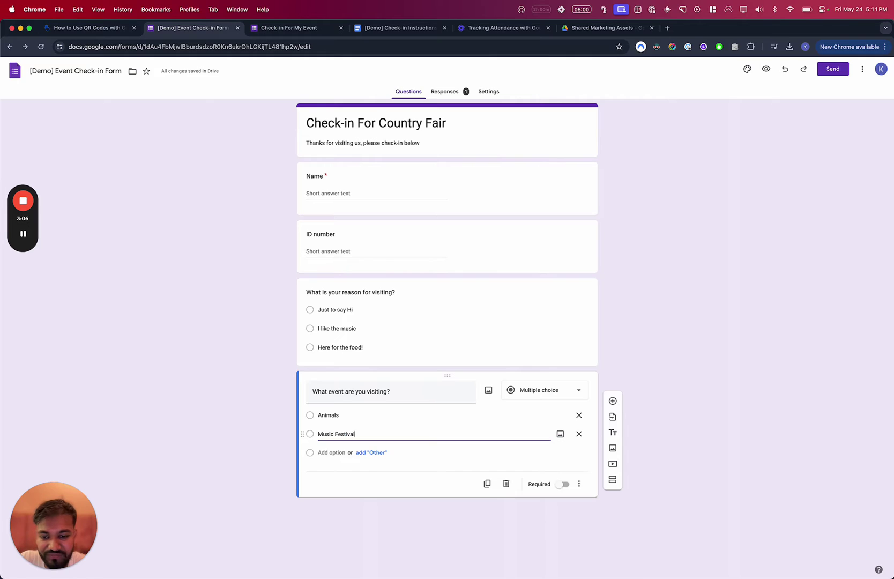
{"action": "key", "text": "Return"}
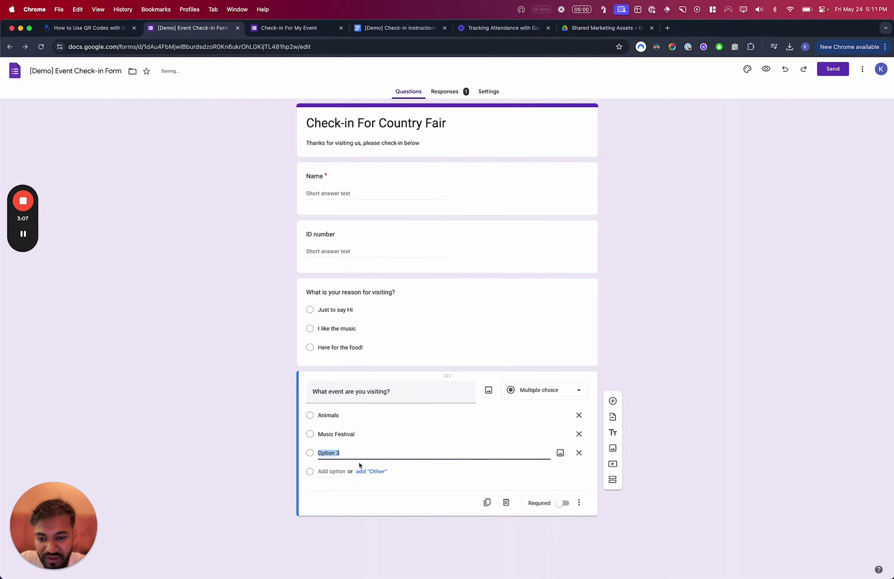
{"action": "type", "text": "Circus"}
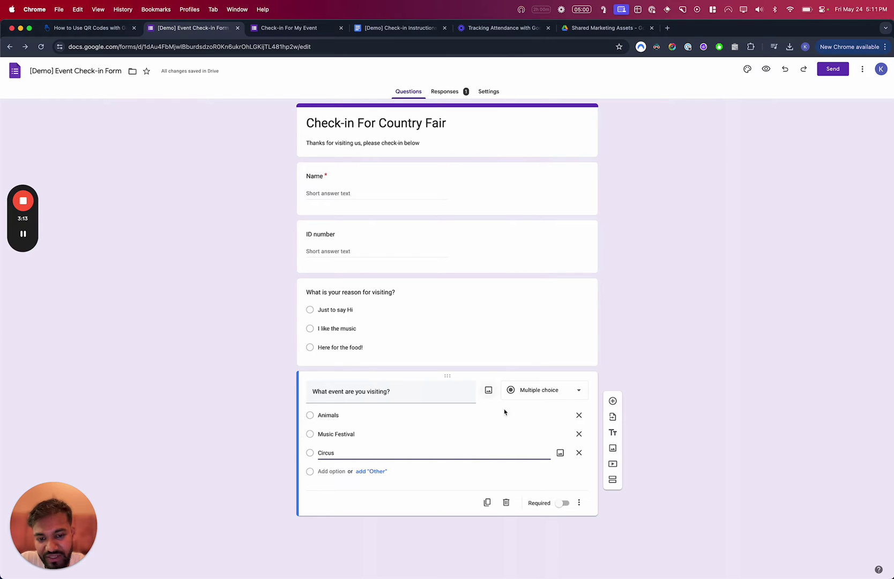
{"action": "left_click", "coordinate": [507, 504]}
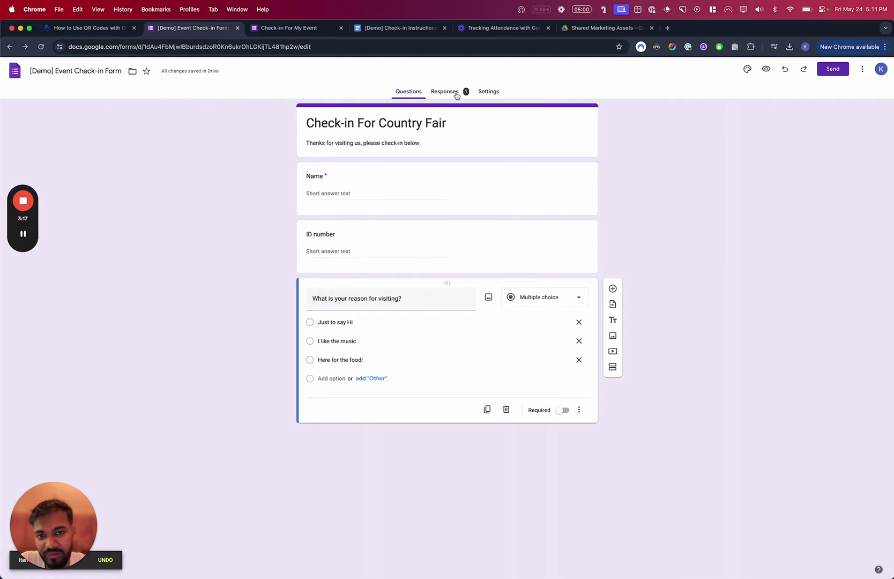
- Preview the Country Fair form and return to the editor
{"action": "left_click", "coordinate": [766, 70]}
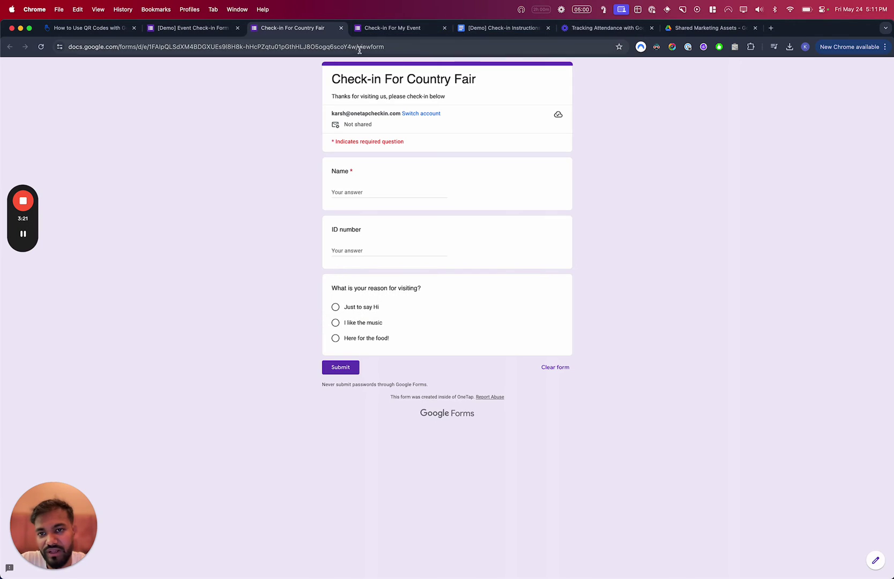
{"action": "left_click", "coordinate": [359, 46]}
{"action": "left_click", "coordinate": [341, 28]}
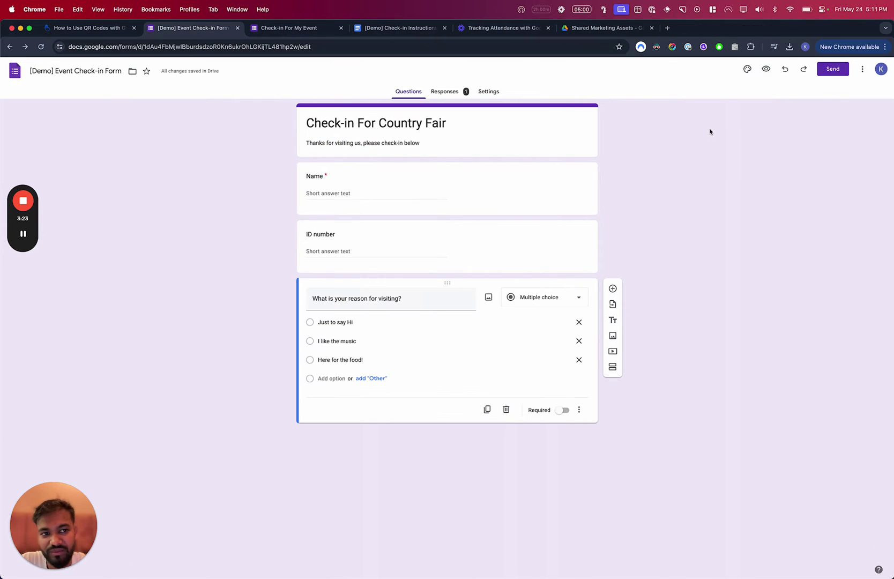
- Copy the form's full, unshortened link from the Send dialog's Link tab
{"action": "left_click", "coordinate": [830, 69]}
{"action": "left_click", "coordinate": [417, 142]}
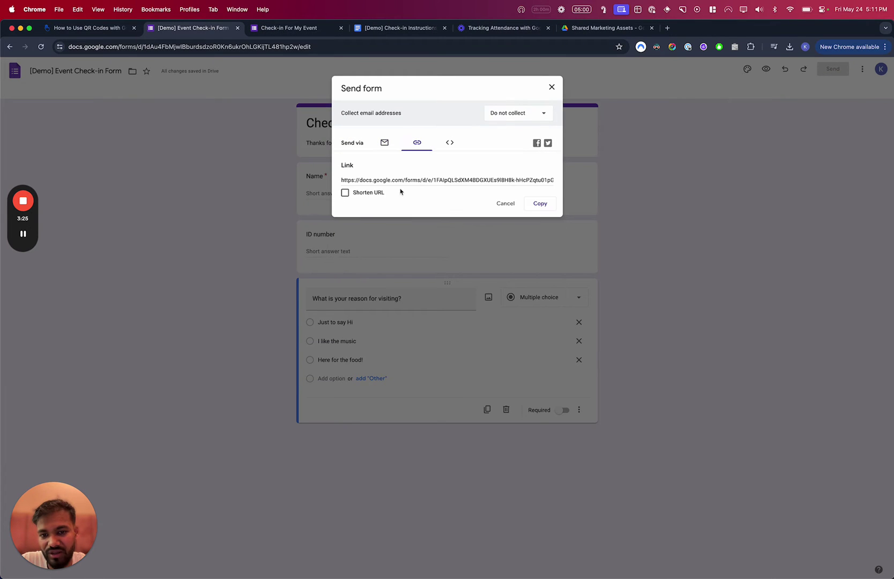
{"action": "left_click", "coordinate": [364, 195]}
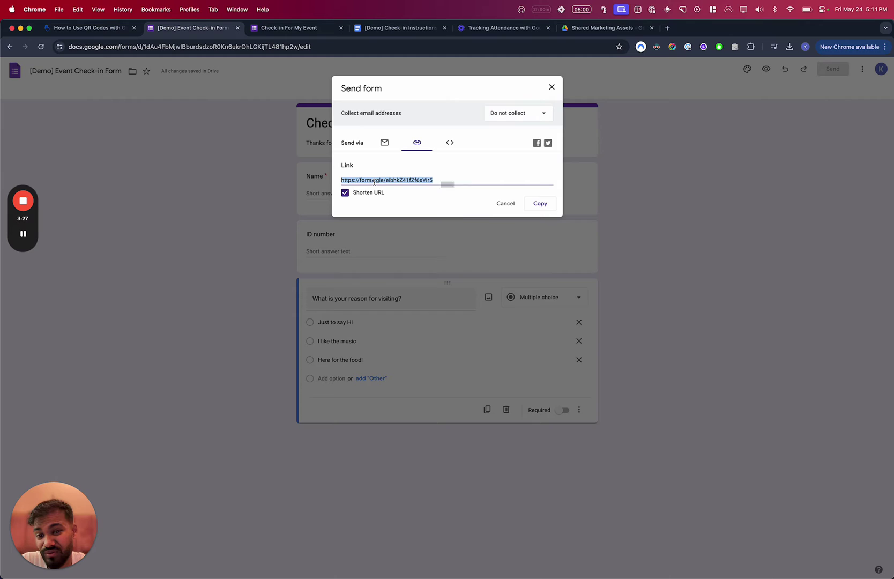
{"action": "left_click", "coordinate": [365, 193]}
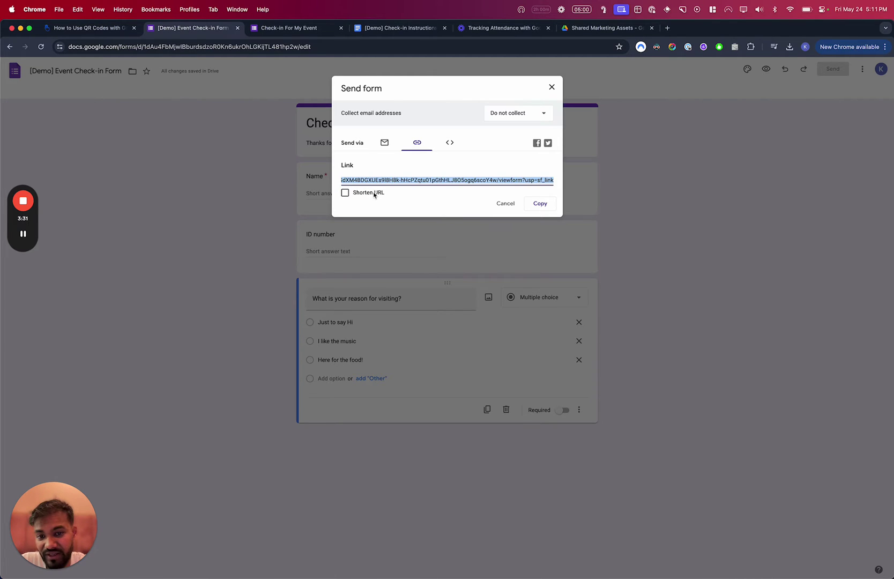
{"action": "left_click", "coordinate": [374, 193]}
{"action": "left_click", "coordinate": [374, 193]}
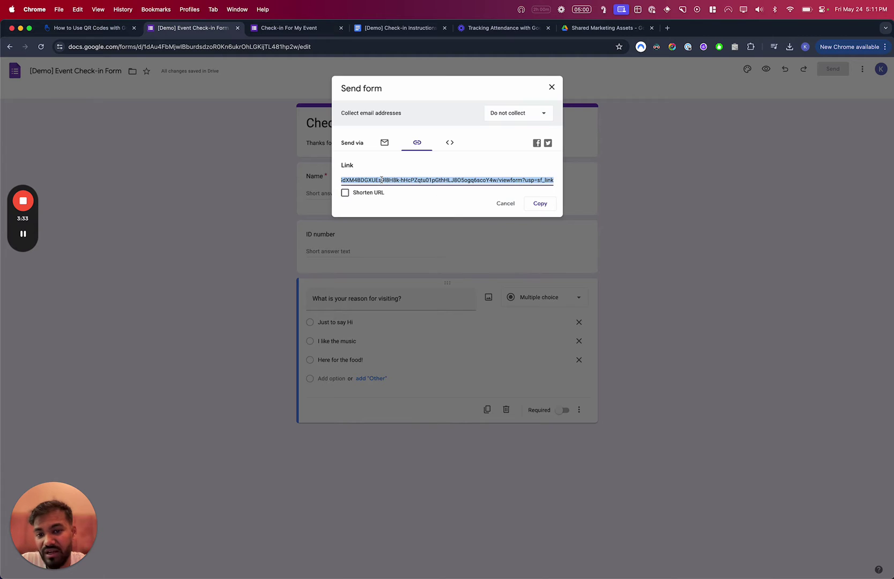
{"action": "key", "text": "super+c"}
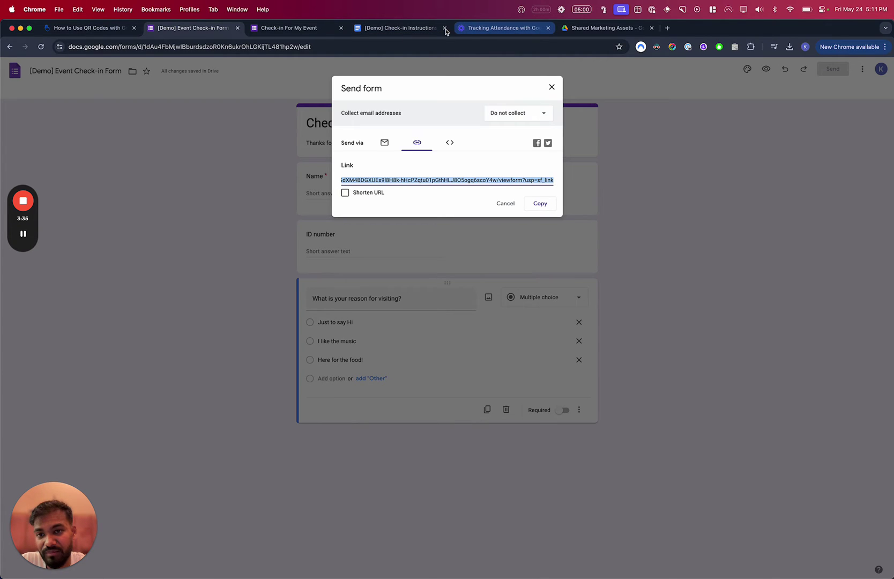
- Open the Google home page in a new tab
{"action": "key", "text": "super+t"}
{"action": "type", "text": "goo"}
{"action": "key", "text": "Return"}
- Review the Pages checklist items: Date of check-in, Generate QR code and multiple forms
{"action": "key", "text": "ctrl+Up"}
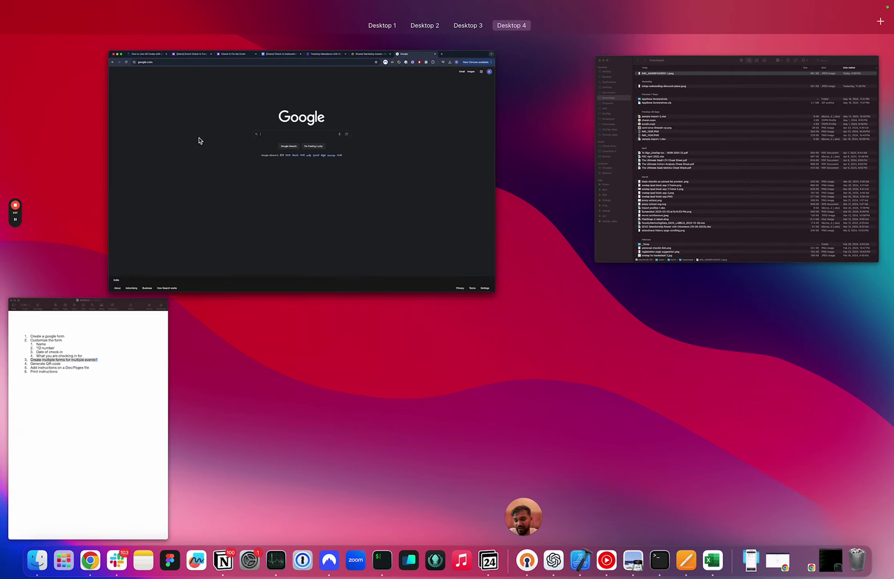
{"action": "left_click", "coordinate": [80, 336]}
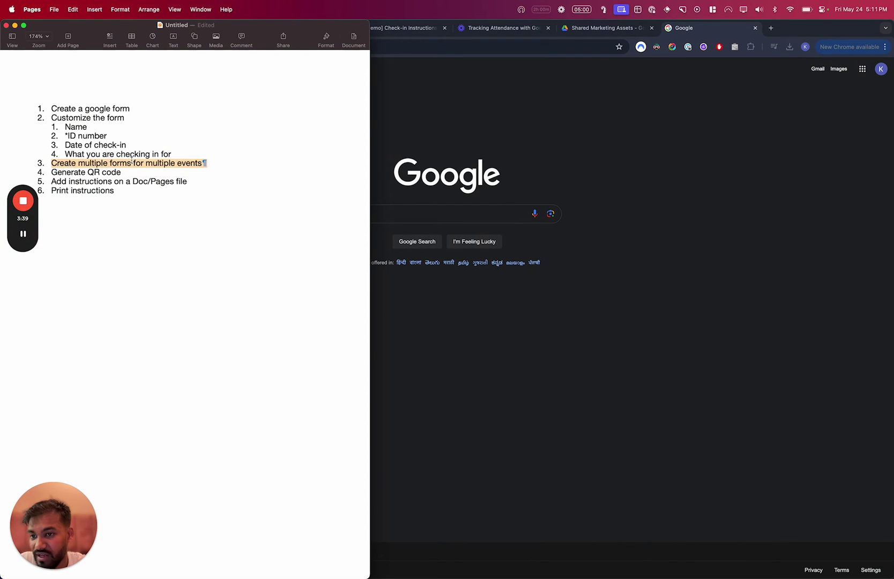
{"action": "triple_click", "coordinate": [109, 146]}
{"action": "triple_click", "coordinate": [111, 172]}
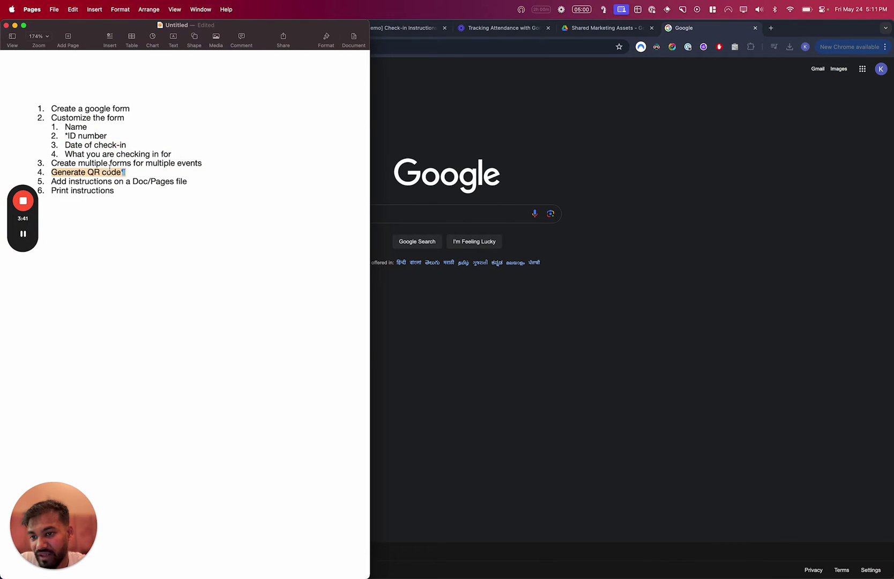
{"action": "double_click", "coordinate": [116, 164]}
{"action": "triple_click", "coordinate": [116, 163]}
{"action": "left_click", "coordinate": [488, 159]}
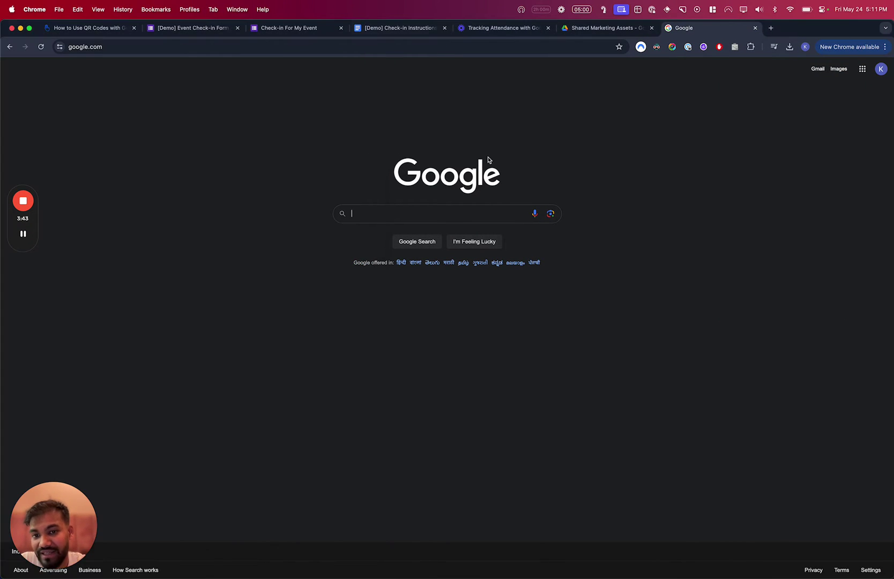
- Search Google for 'qr code generator'
{"action": "left_click", "coordinate": [455, 212]}
{"action": "type", "text": "qr"}
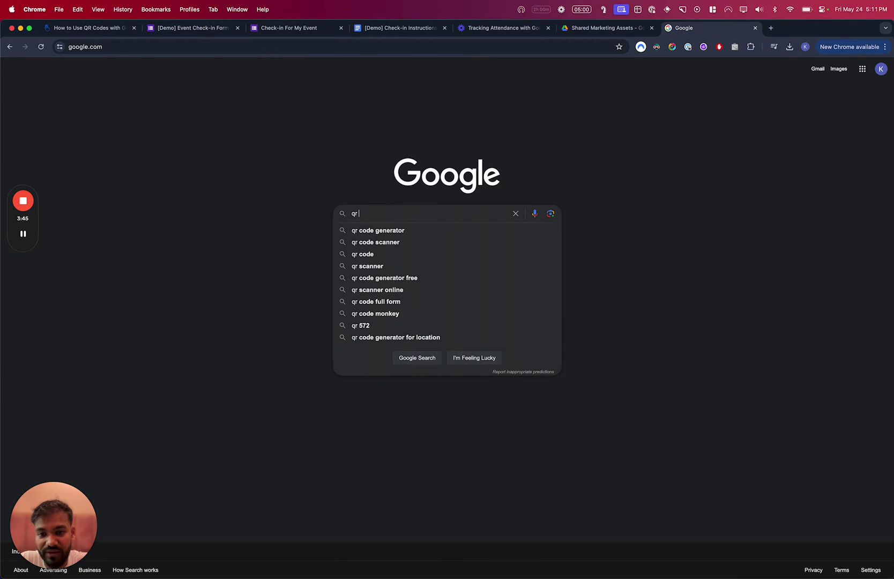
{"action": "type", "text": " code generator"}
{"action": "key", "text": "Return"}
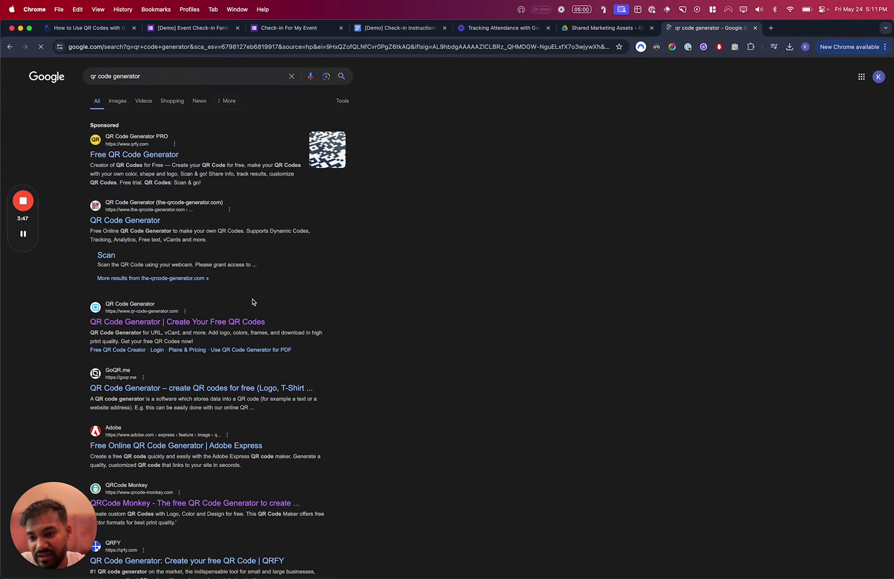
{"action": "scroll", "coordinate": [253, 301], "scroll_direction": "down", "scroll_amount": 3}
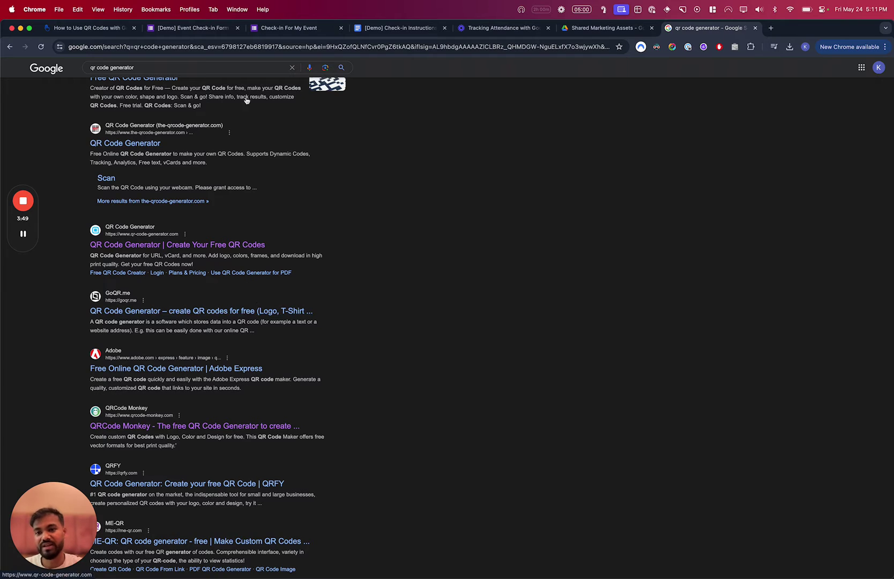
- Look over the check-in form tabs, then return to the QR generator results
{"action": "left_click", "coordinate": [271, 29]}
{"action": "left_click", "coordinate": [216, 30]}
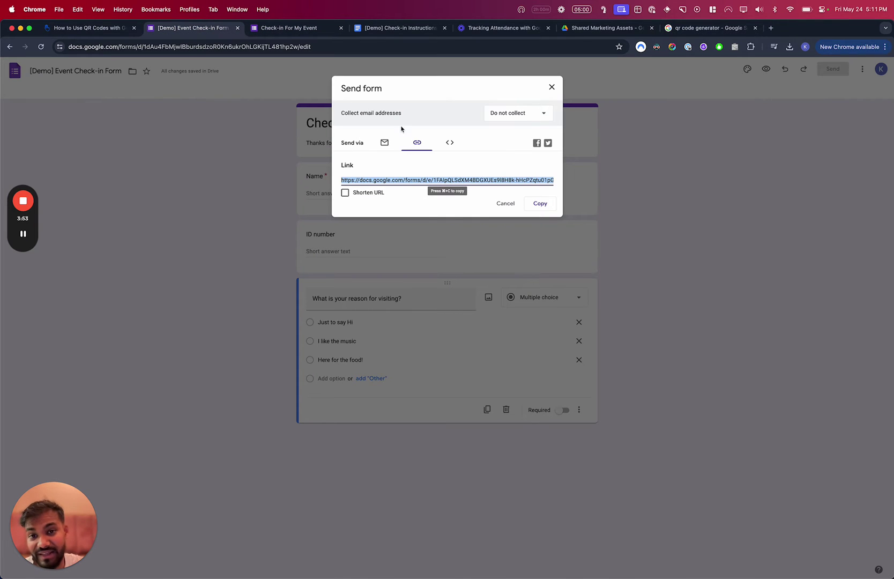
{"action": "left_click", "coordinate": [303, 30]}
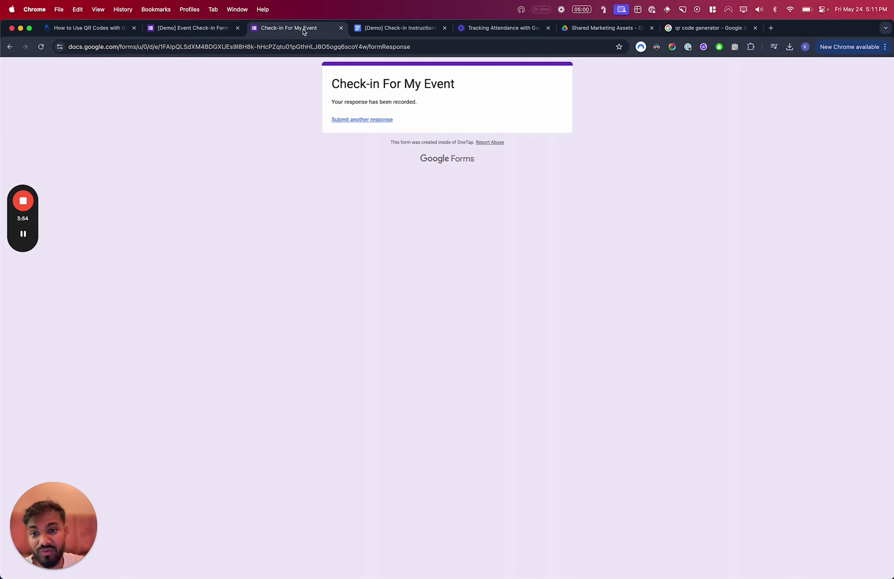
{"action": "left_click", "coordinate": [376, 120]}
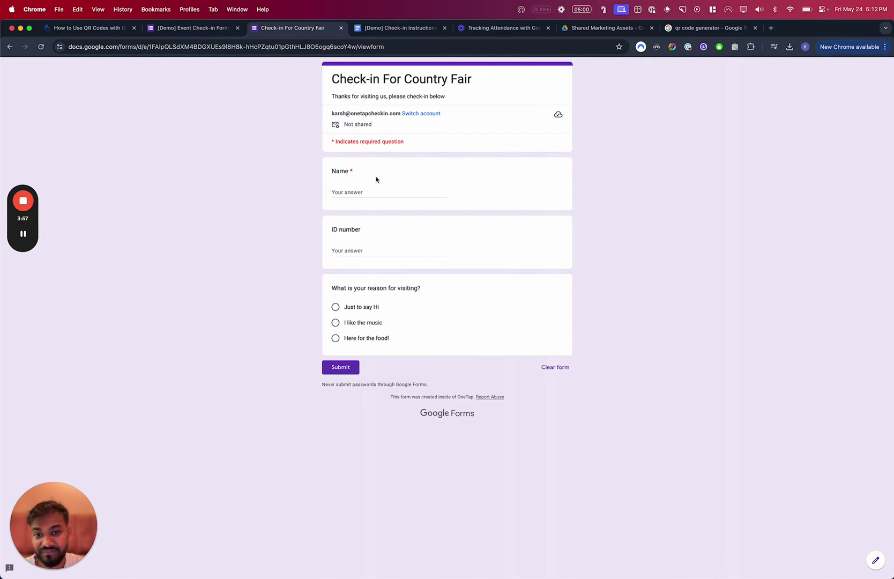
{"action": "left_click", "coordinate": [683, 32]}
{"action": "scroll", "coordinate": [272, 270], "scroll_direction": "down", "scroll_amount": 2}
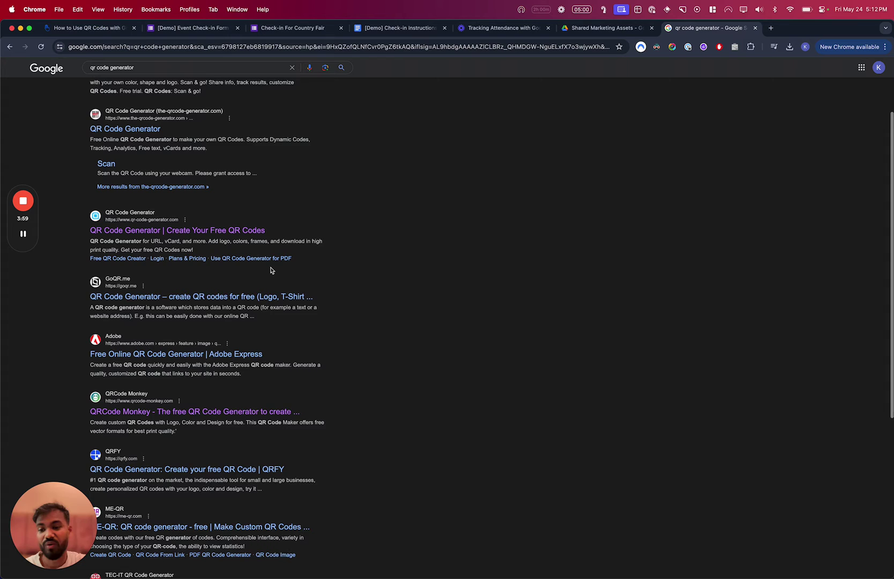
- Paste the form link into QRCode Monkey's URL field and download the PNG
{"action": "left_click", "coordinate": [177, 405]}
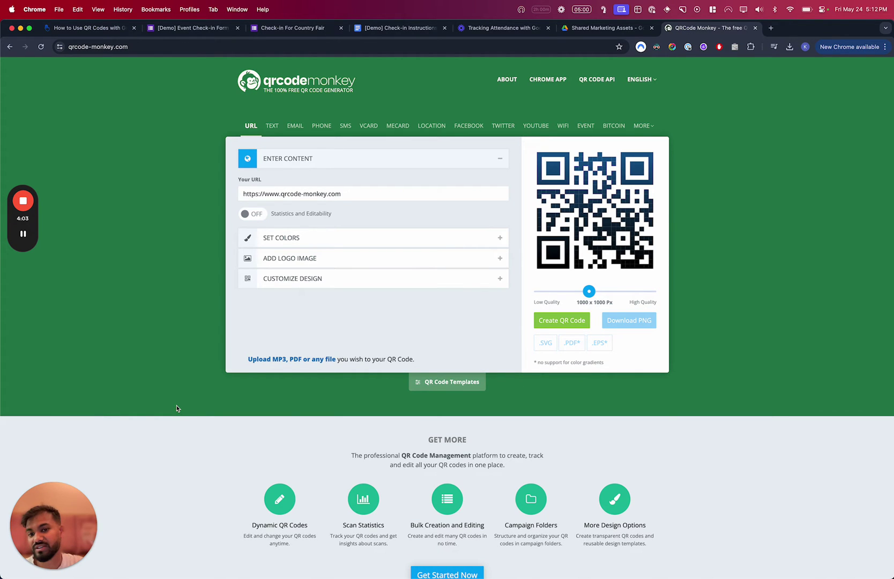
{"action": "triple_click", "coordinate": [348, 193]}
{"action": "key", "text": "super+v"}
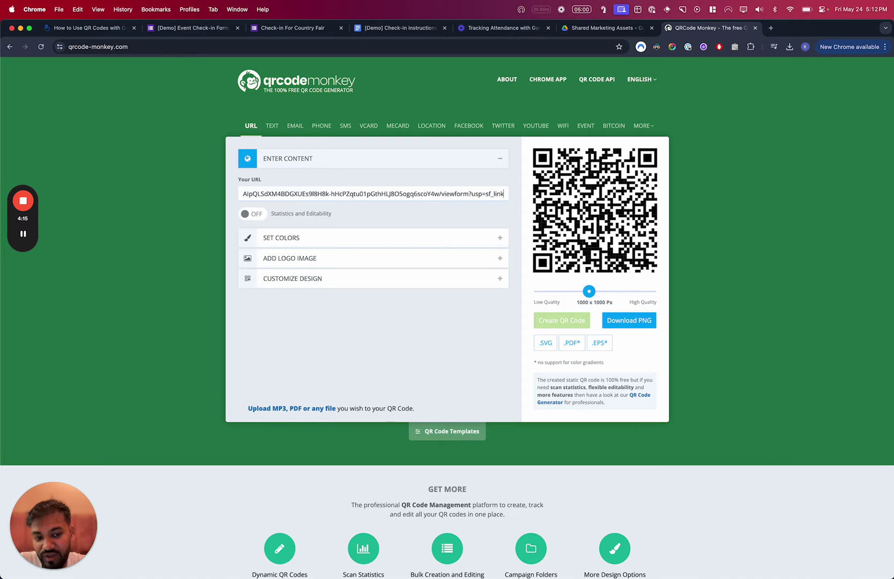
{"action": "left_click", "coordinate": [635, 320]}
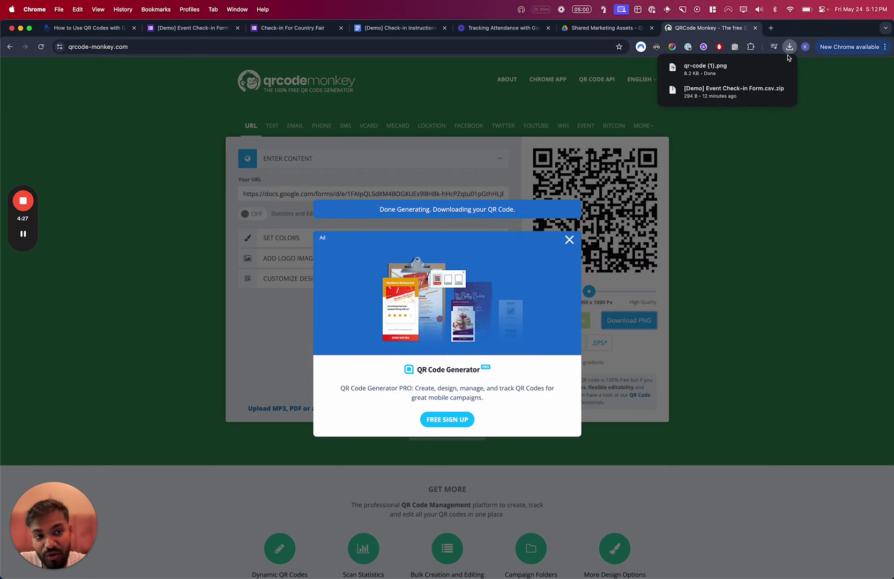
- Dismiss the advertisement and screen-capture the QR code
{"action": "left_click", "coordinate": [569, 240]}
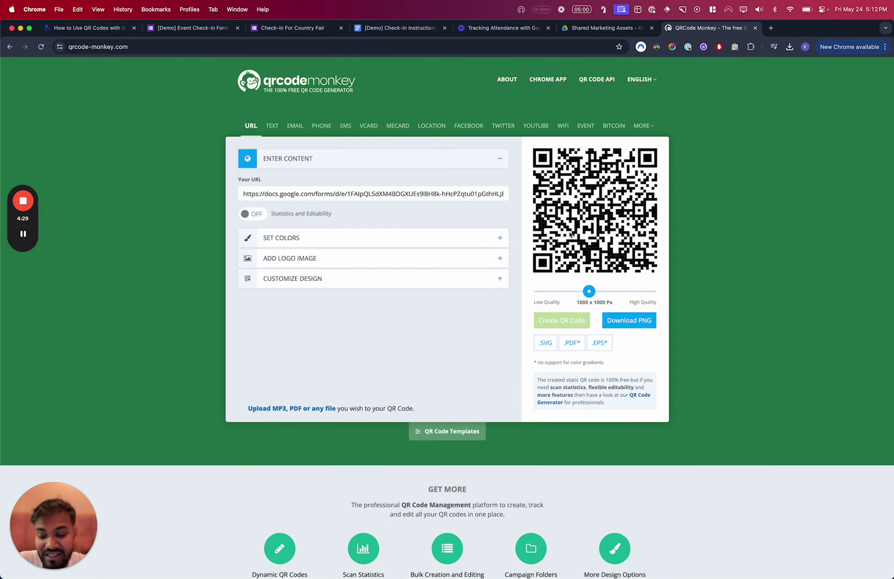
{"action": "key", "text": "super+shift+5"}
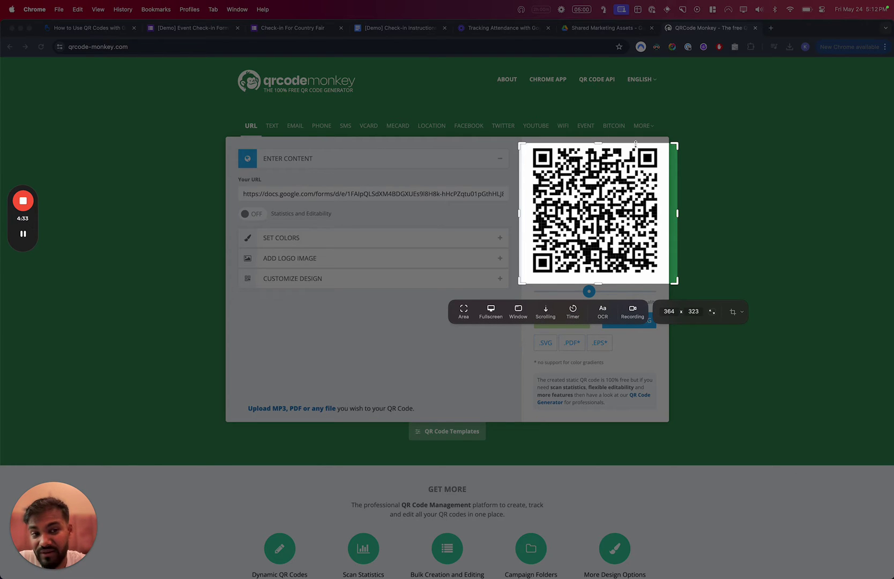
{"action": "key", "text": "Return"}
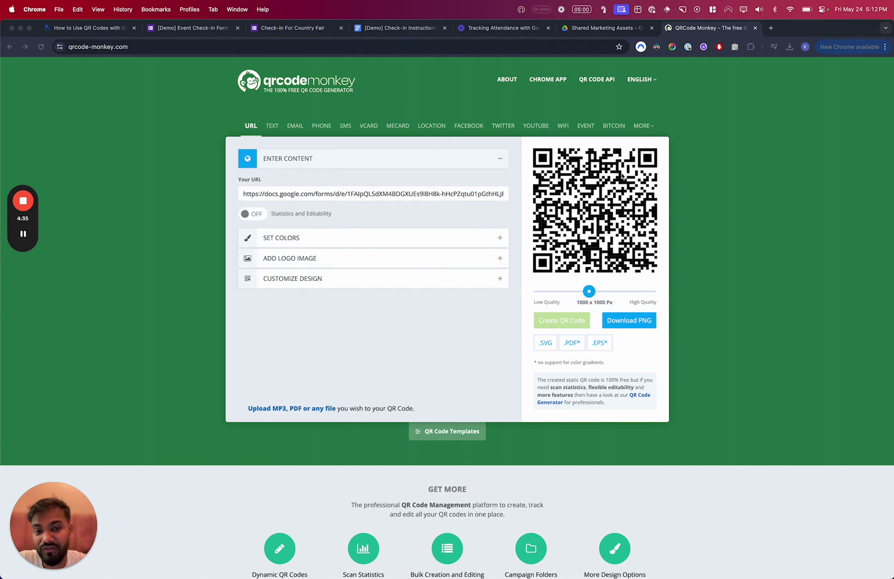
{"action": "key", "text": "XF86MonBrightnessUp"}
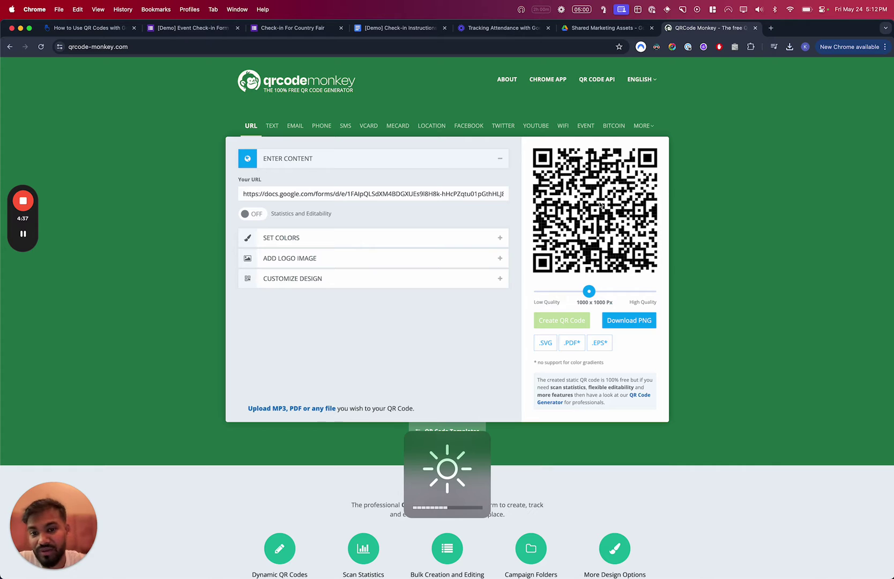
- Review the Check-in Instructions doc's welcome text, scan line, QR code and form screenshot
{"action": "left_click", "coordinate": [410, 30]}
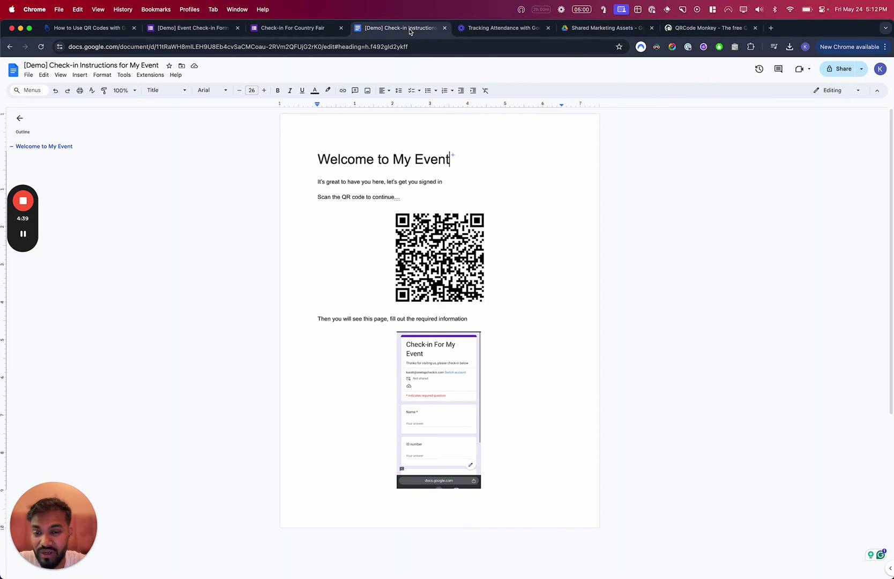
{"action": "triple_click", "coordinate": [415, 162]}
{"action": "scroll", "coordinate": [383, 197], "scroll_direction": "down", "scroll_amount": 1}
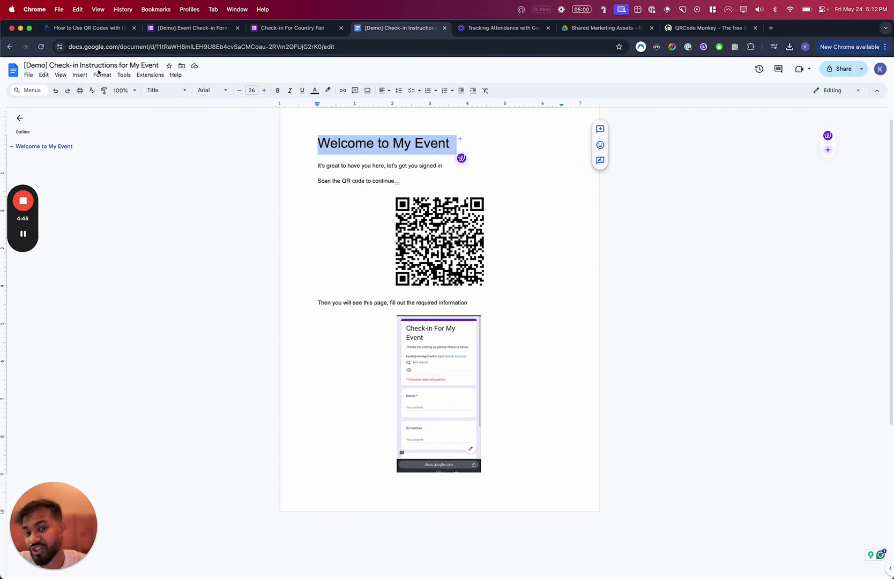
{"action": "triple_click", "coordinate": [389, 165]}
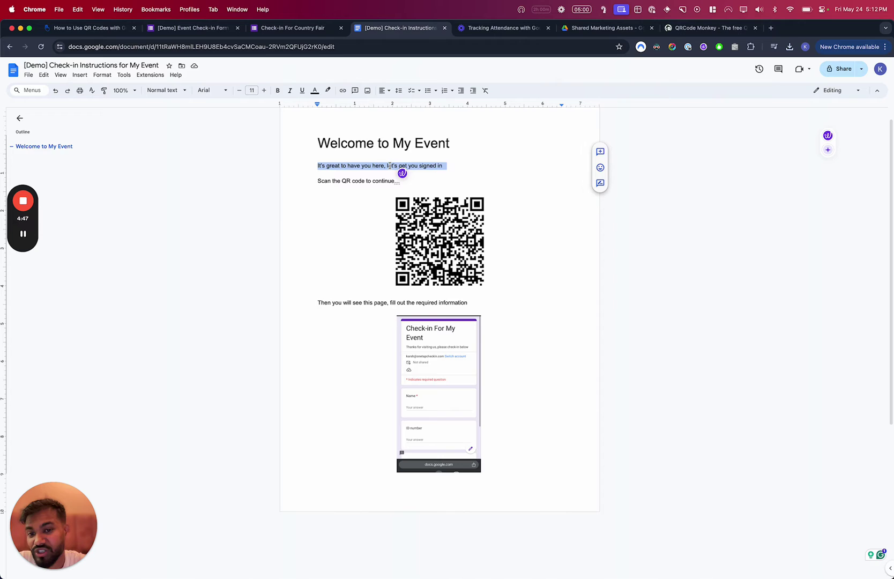
{"action": "left_click", "coordinate": [369, 175]}
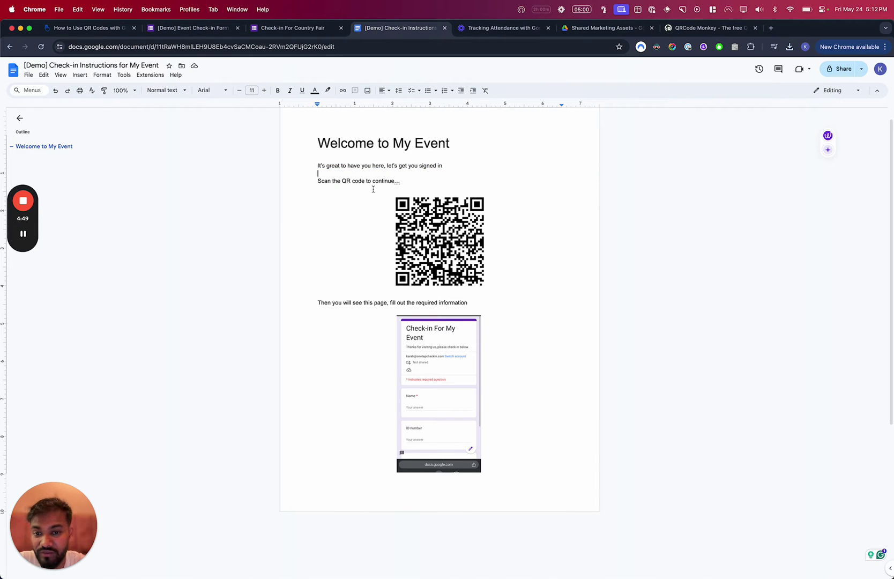
{"action": "double_click", "coordinate": [407, 181]}
{"action": "left_click", "coordinate": [363, 309]}
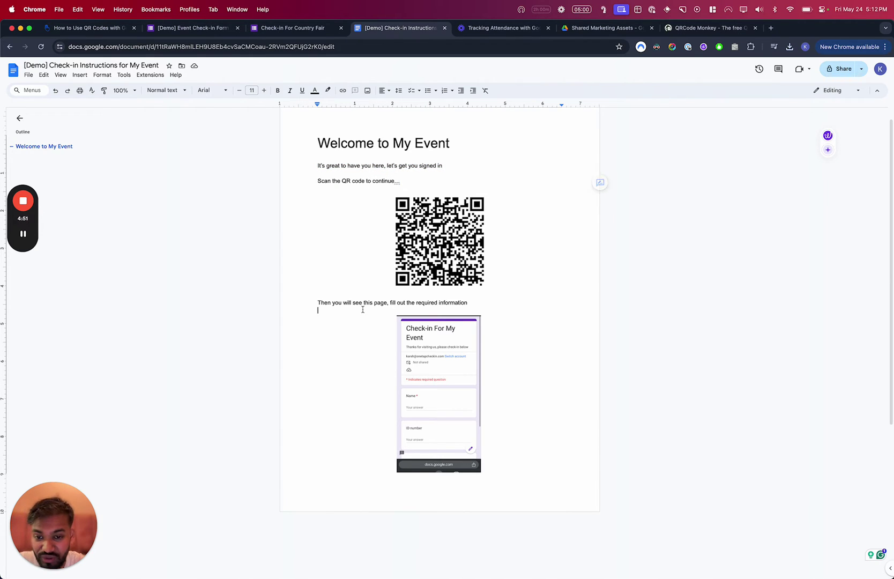
{"action": "left_click", "coordinate": [398, 351]}
{"action": "scroll", "coordinate": [404, 354], "scroll_direction": "down", "scroll_amount": 2}
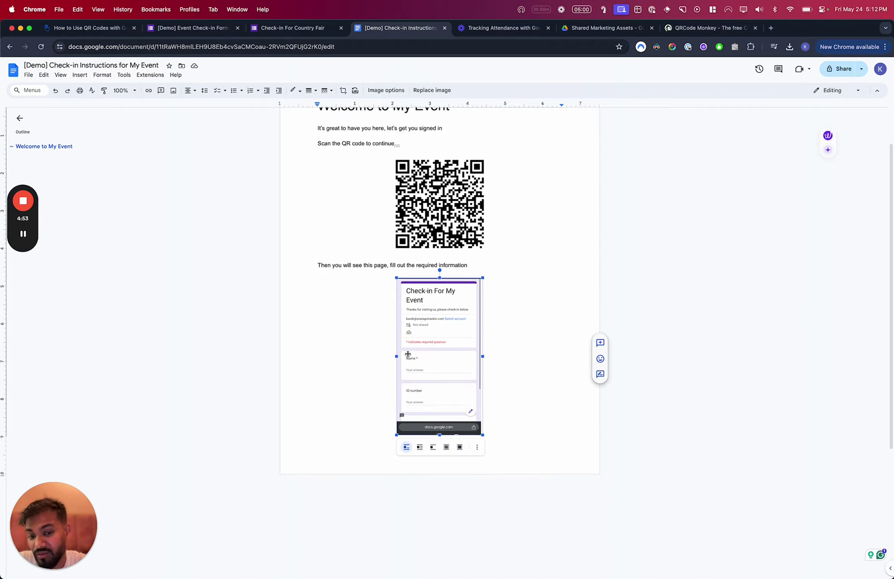
{"action": "triple_click", "coordinate": [403, 263]}
{"action": "scroll", "coordinate": [407, 214], "scroll_direction": "up", "scroll_amount": 2}
- Type a parking-lot-A note below the scan line, then delete it
{"action": "left_click", "coordinate": [406, 182]}
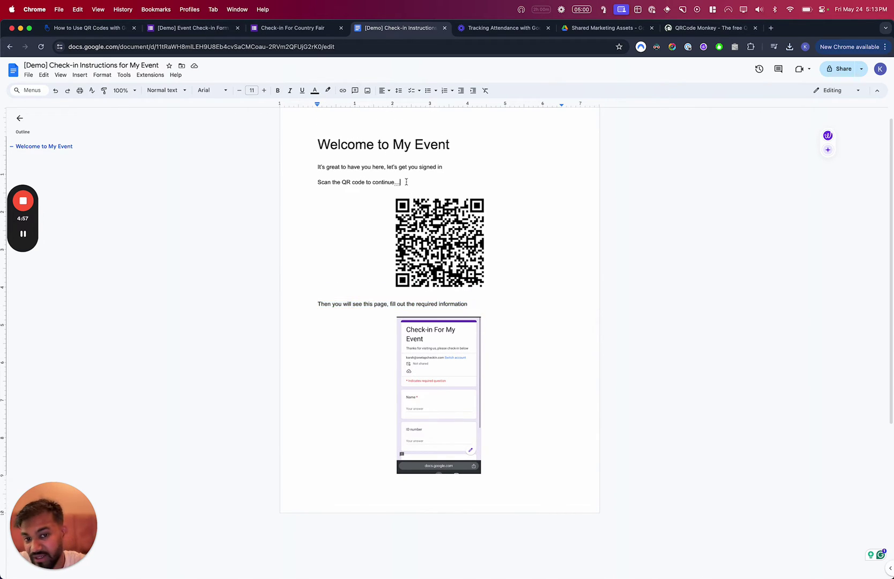
{"action": "key", "text": "Return"}
{"action": "type", "text": "Make sure "}
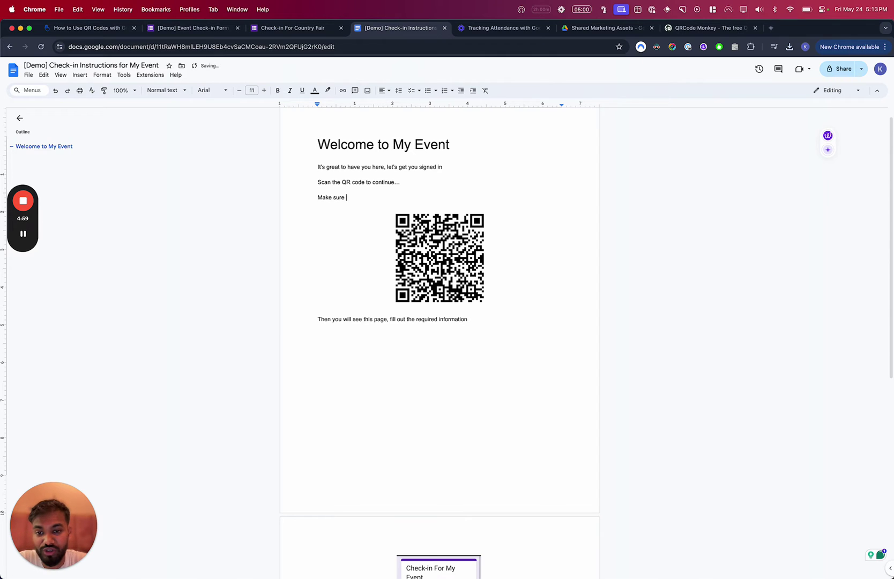
{"action": "type", "text": "to park your car "}
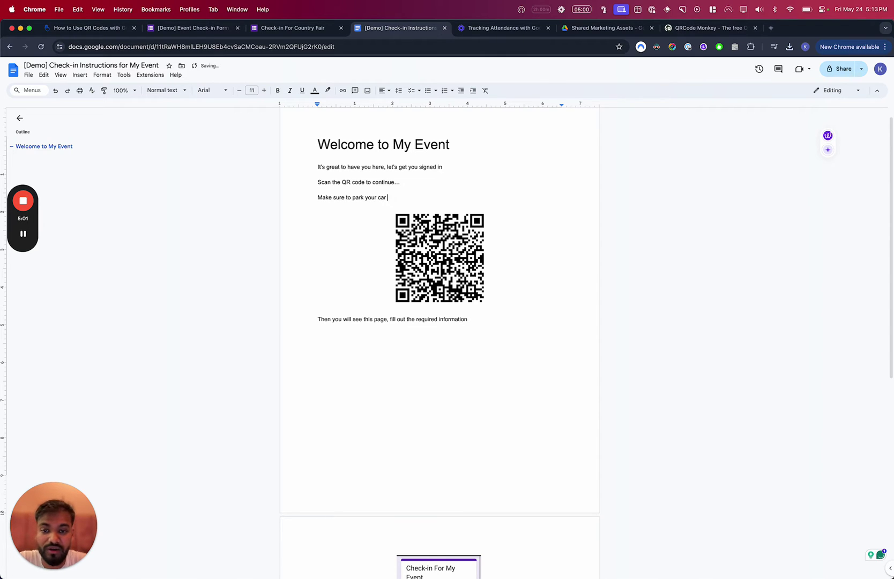
{"action": "type", "text": "in the"}
{"action": "key", "text": "Tab"}
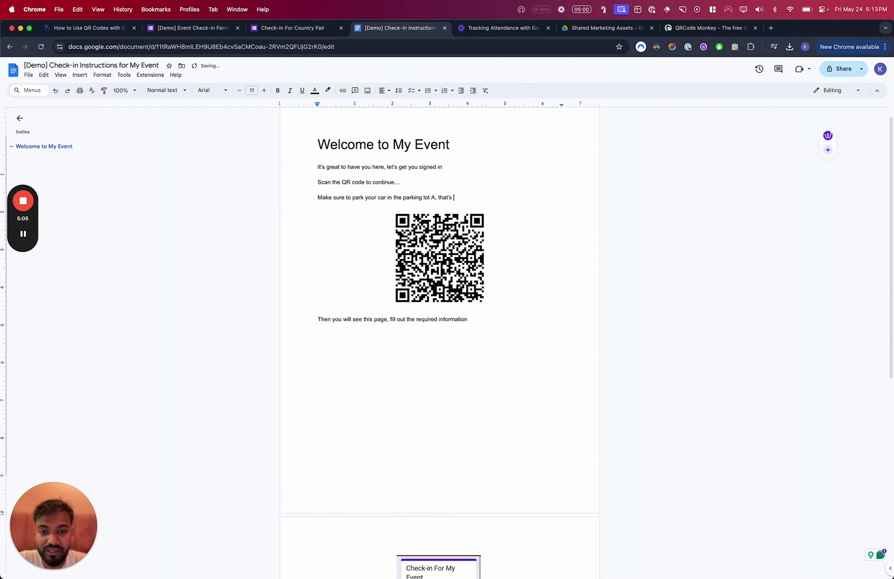
{"action": "type", "text": "A, that's the only one reserv"}
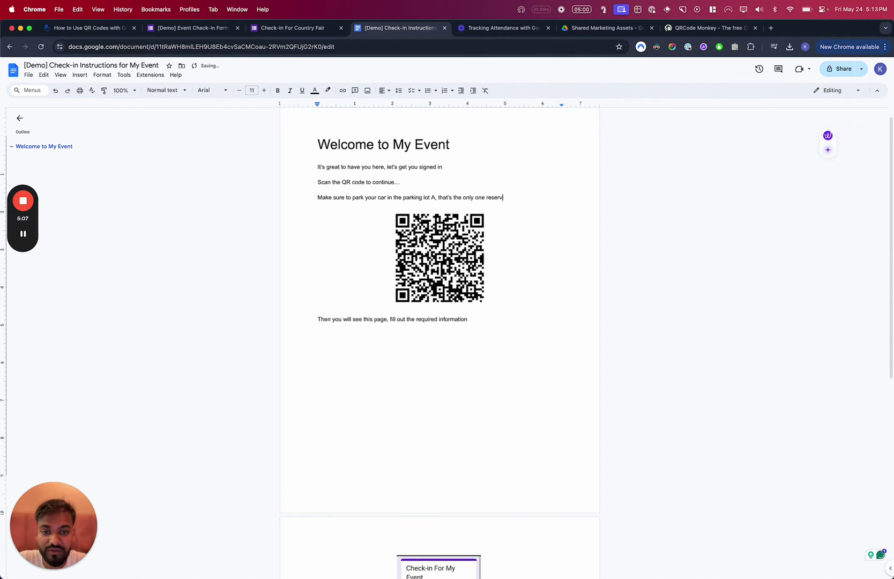
{"action": "type", "text": "ed for our eve"}
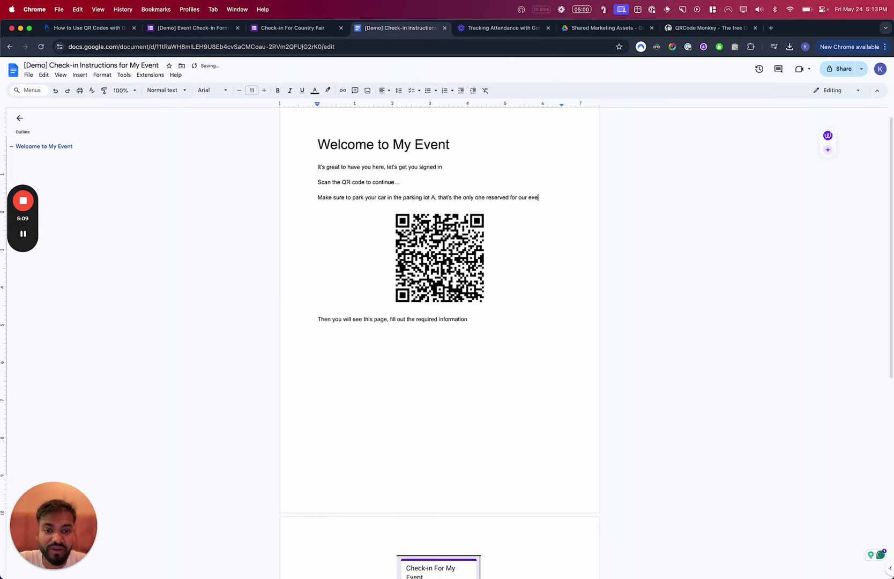
{"action": "type", "text": "nt"}
{"action": "key", "text": "super+shift+Left"}
{"action": "key", "text": "BackSpace"}
{"action": "key", "text": "BackSpace"}
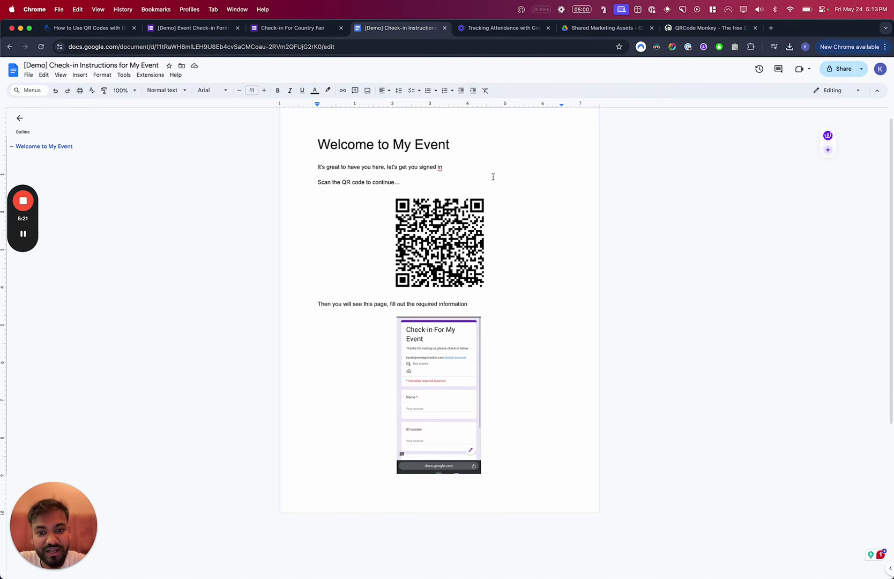
- Submit a check-in with the attendee's name, ID 1 and 'Just to say Hi', then return to the editor
{"action": "left_click", "coordinate": [303, 29]}
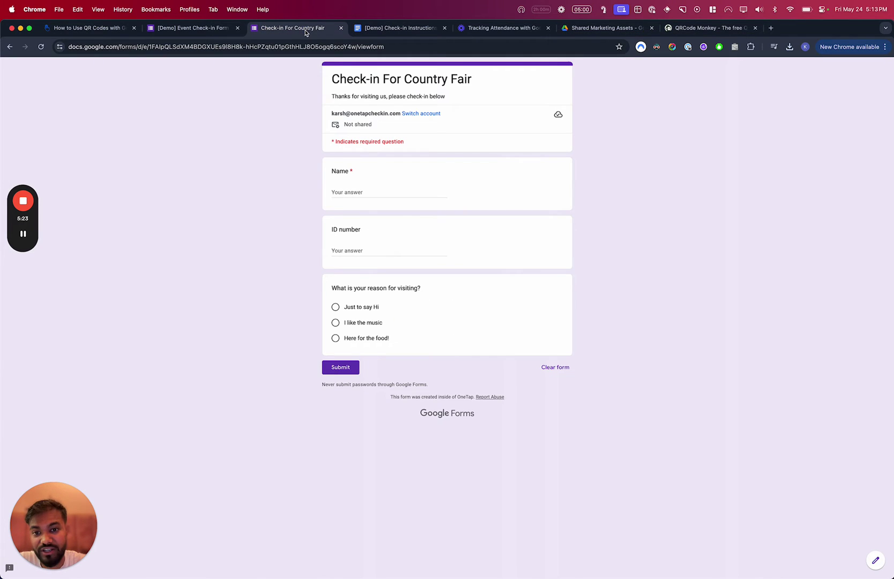
{"action": "left_click", "coordinate": [386, 190]}
{"action": "type", "text": "John"}
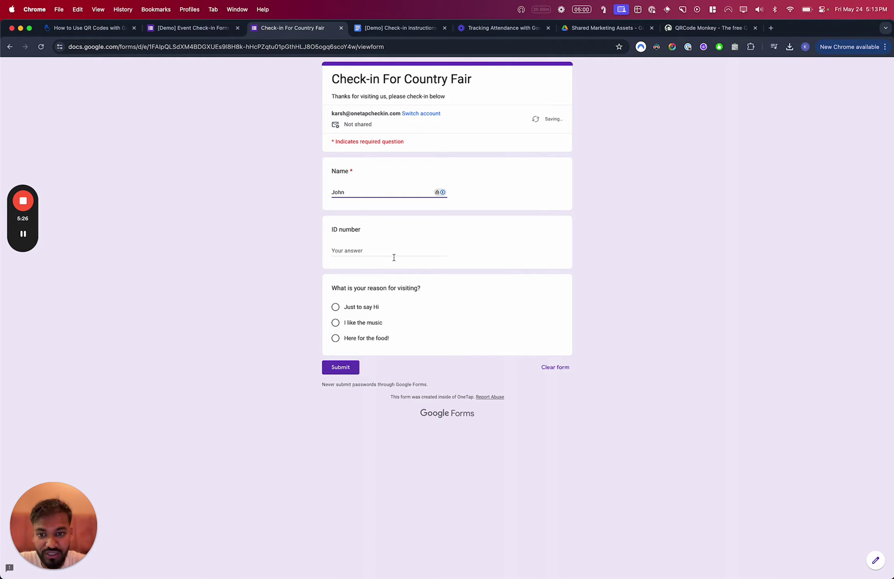
{"action": "left_click", "coordinate": [394, 256]}
{"action": "type", "text": "1"}
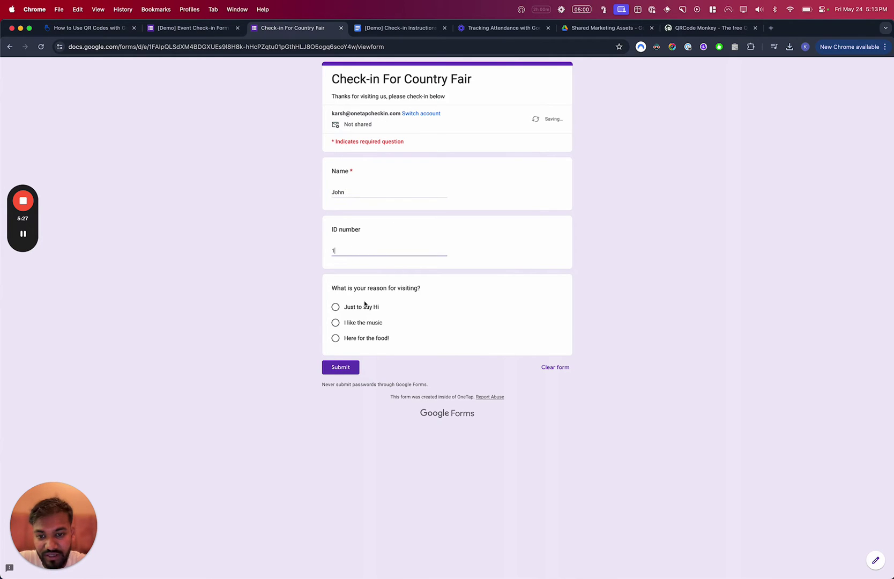
{"action": "left_click", "coordinate": [364, 306]}
{"action": "left_click", "coordinate": [337, 380]}
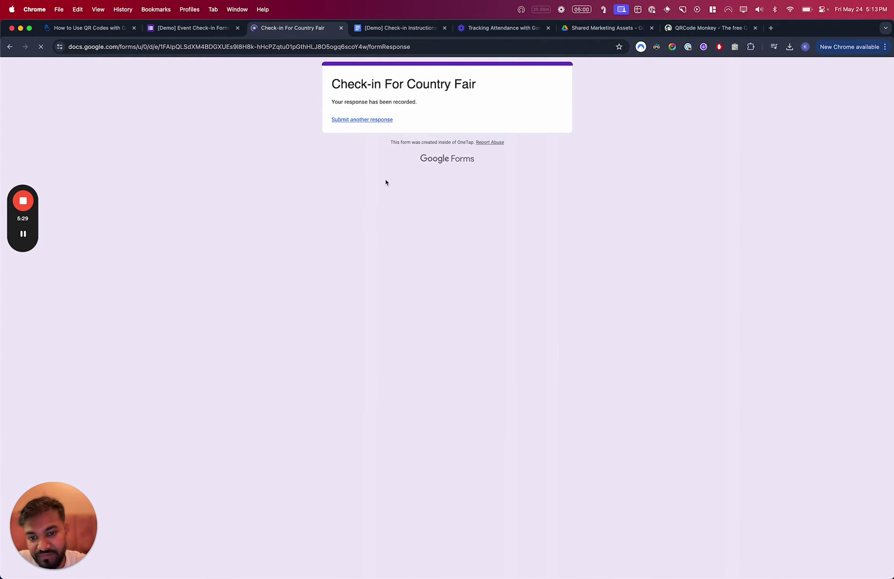
{"action": "left_click", "coordinate": [187, 32]}
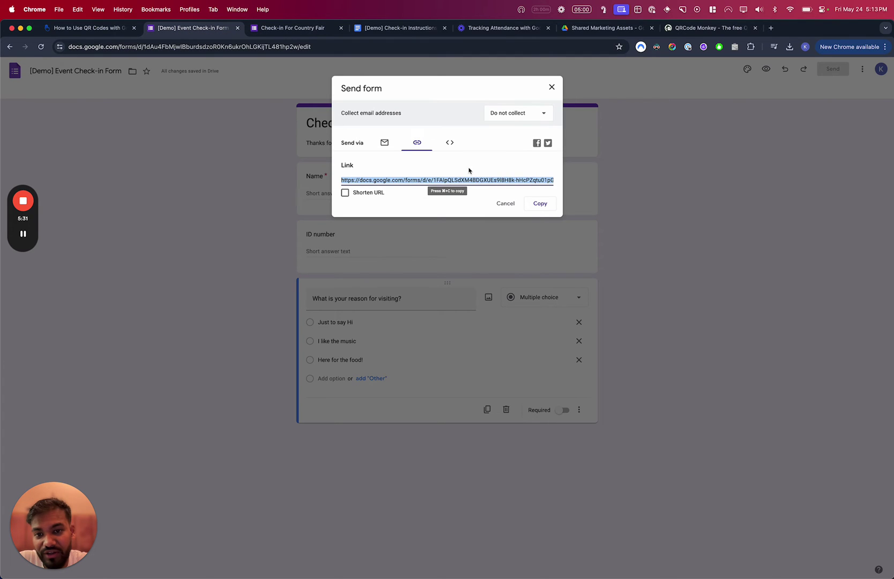
- View the two check-in responses on the Responses tab and download them as a .csv file
{"action": "left_click", "coordinate": [551, 87]}
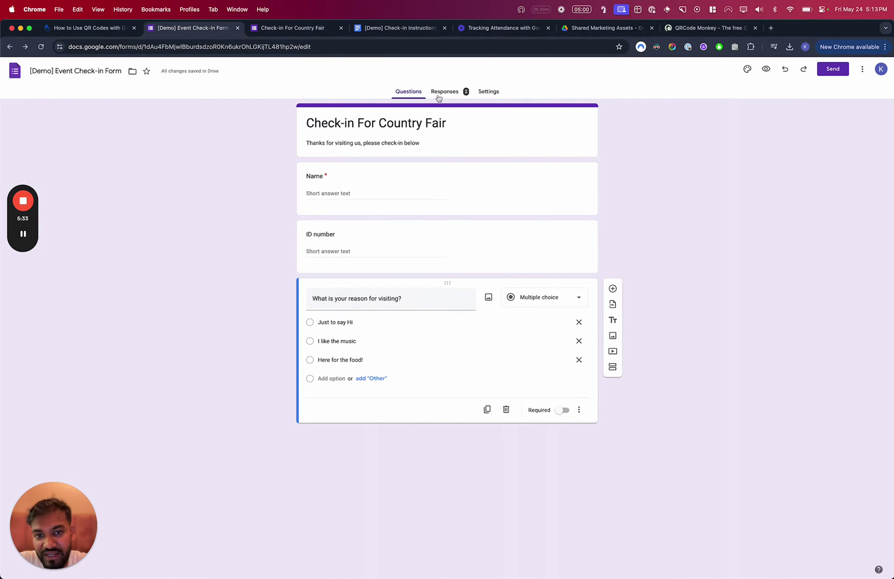
{"action": "left_click", "coordinate": [441, 94]}
{"action": "mouse_move", "coordinate": [399, 309]}
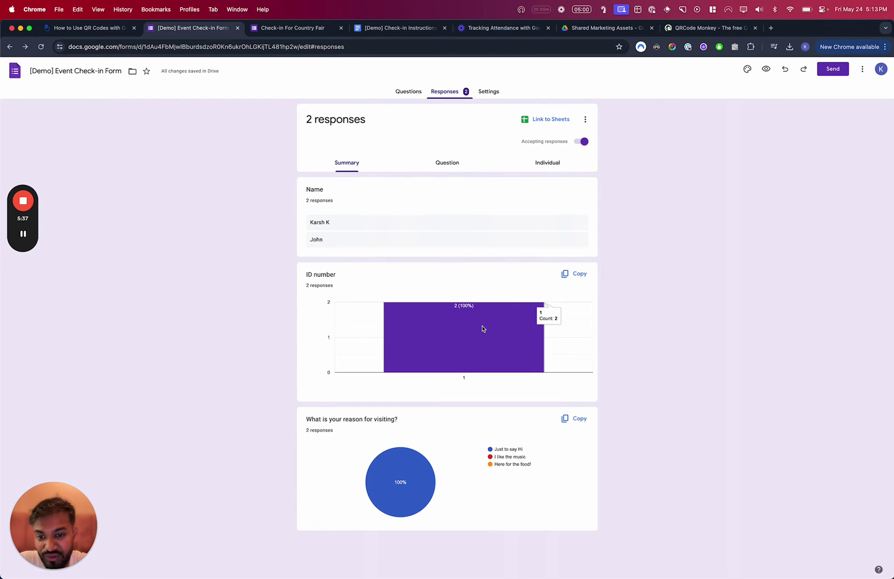
{"action": "key", "text": "XF86MonBrightnessDown"}
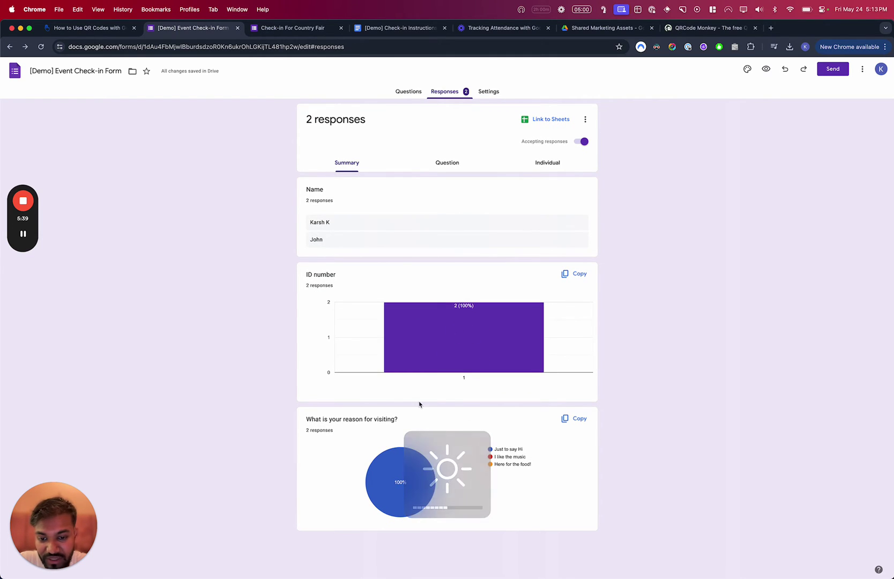
{"action": "mouse_move", "coordinate": [417, 483]}
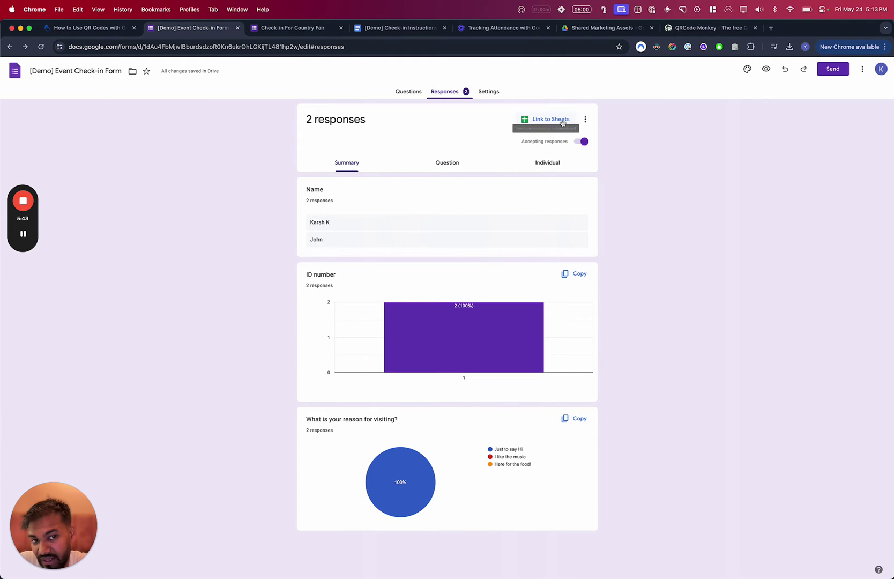
{"action": "left_click", "coordinate": [585, 118]}
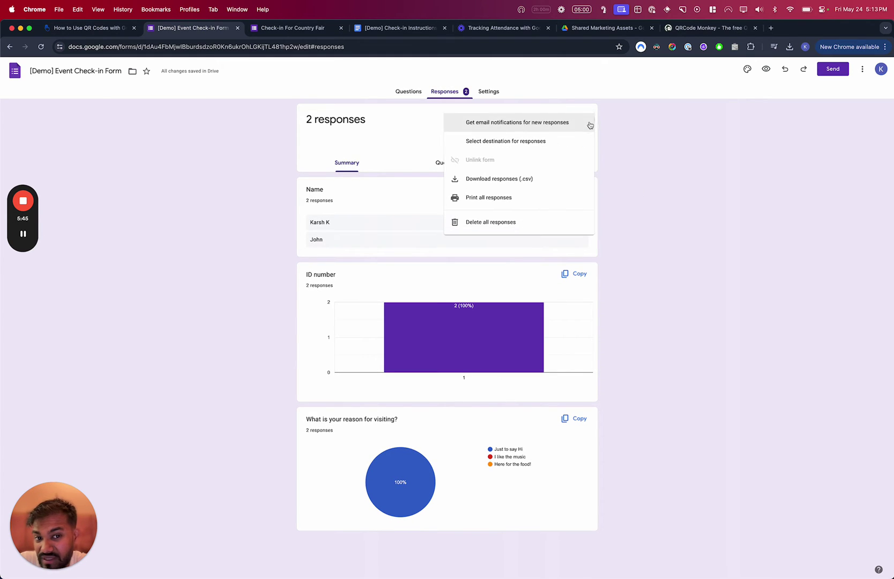
{"action": "left_click", "coordinate": [613, 194]}
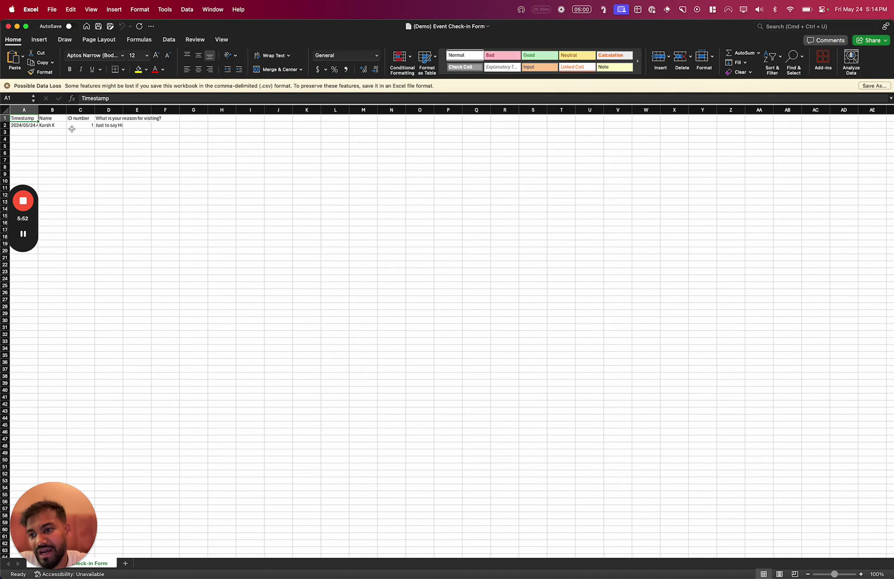
- Widen column A to fit the timestamps and column D to fit the visit-reason question
{"action": "left_click", "coordinate": [71, 129]}
{"action": "left_click_drag", "start_coordinate": [38, 109], "coordinate": [145, 121]}
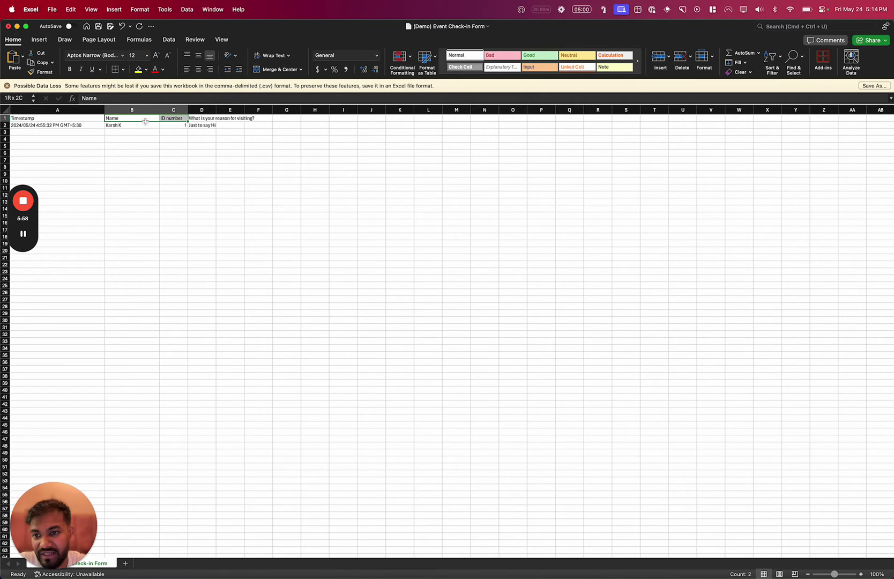
{"action": "key", "text": "Right"}
{"action": "key", "text": "Right"}
{"action": "key", "text": "Right"}
{"action": "left_click_drag", "start_coordinate": [216, 110], "coordinate": [269, 111]}
{"action": "scroll", "coordinate": [186, 138], "scroll_direction": "up", "scroll_amount": 5}
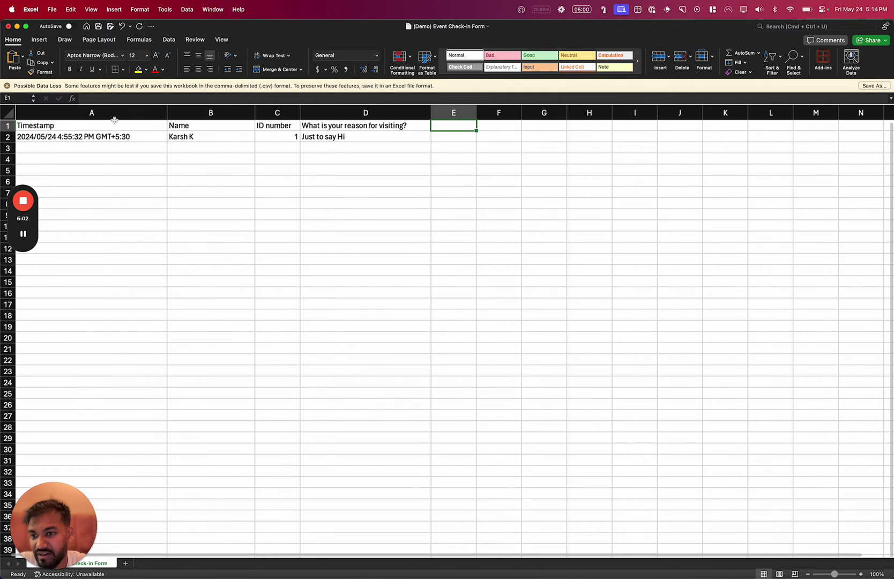
- Check the Timestamp header in A1 and its 2024/05/24 4:55:32 PM value in A2
{"action": "left_click", "coordinate": [114, 120]}
{"action": "key", "text": "XF86MonBrightnessDown"}
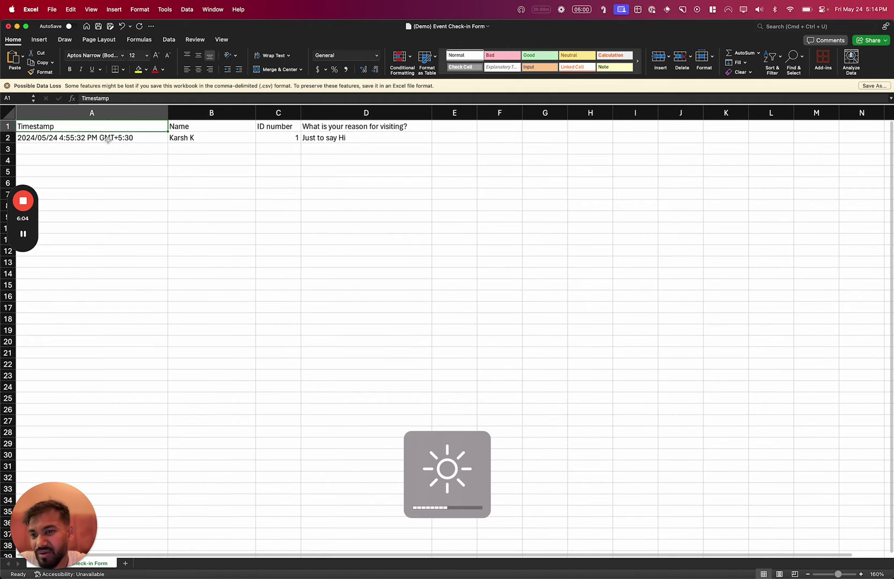
{"action": "left_click", "coordinate": [109, 139]}
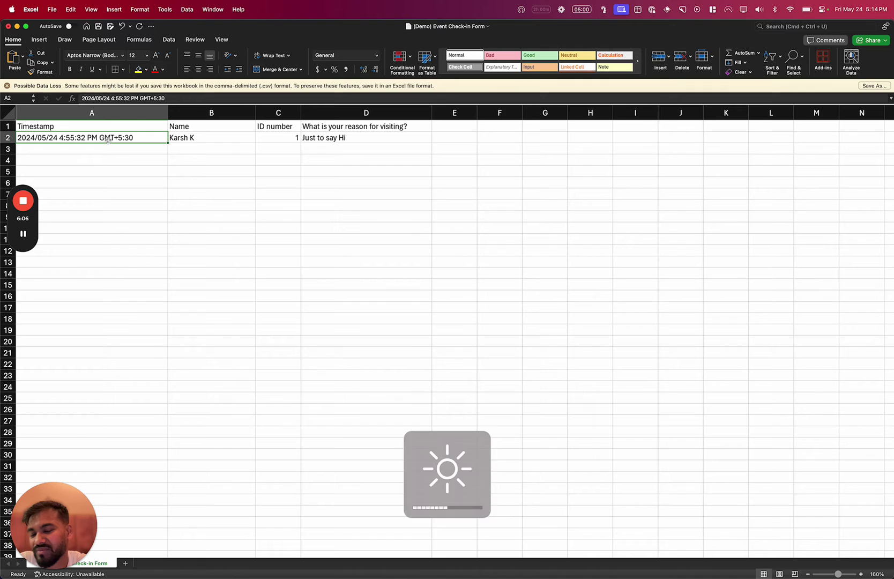
{"action": "scroll", "coordinate": [109, 139], "scroll_direction": "up", "scroll_amount": 1}
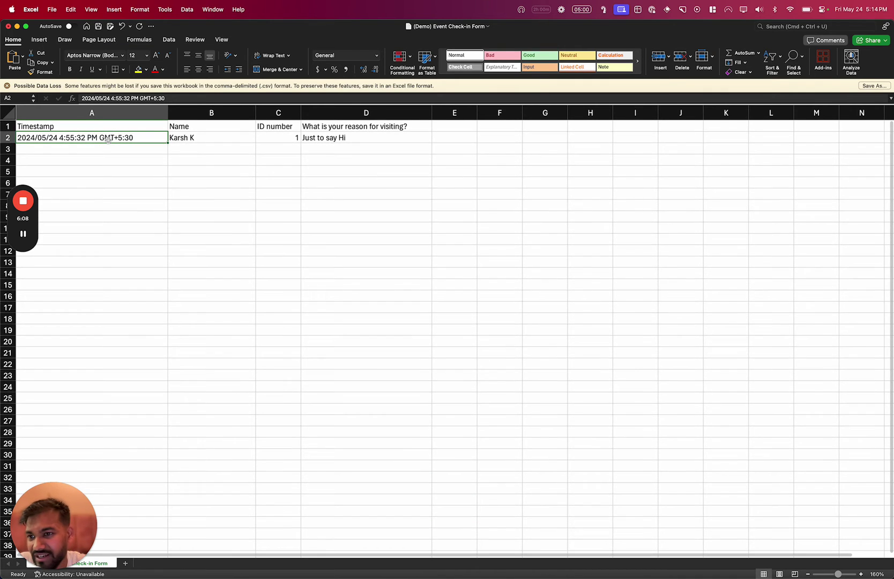
{"action": "scroll", "coordinate": [108, 140], "scroll_direction": "down", "scroll_amount": 1}
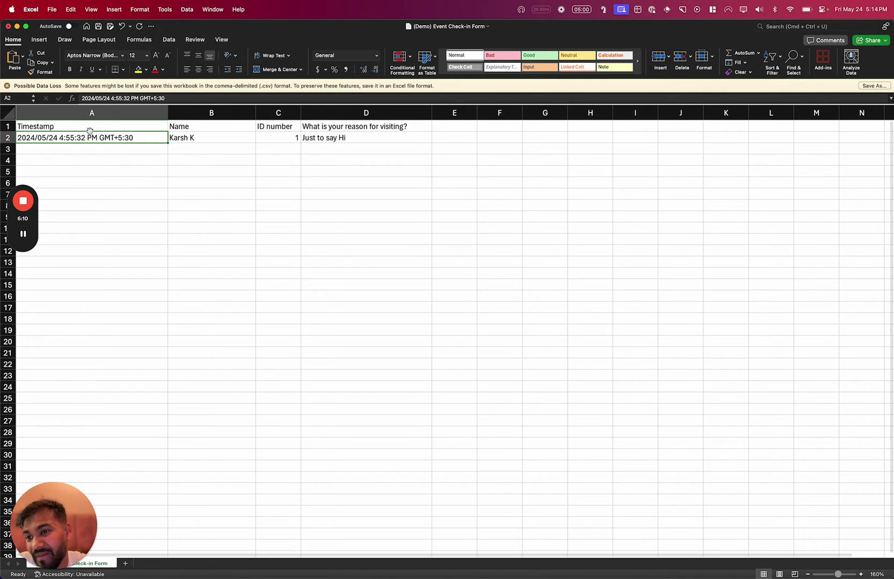
{"action": "left_click", "coordinate": [84, 128]}
{"action": "left_click", "coordinate": [83, 139]}
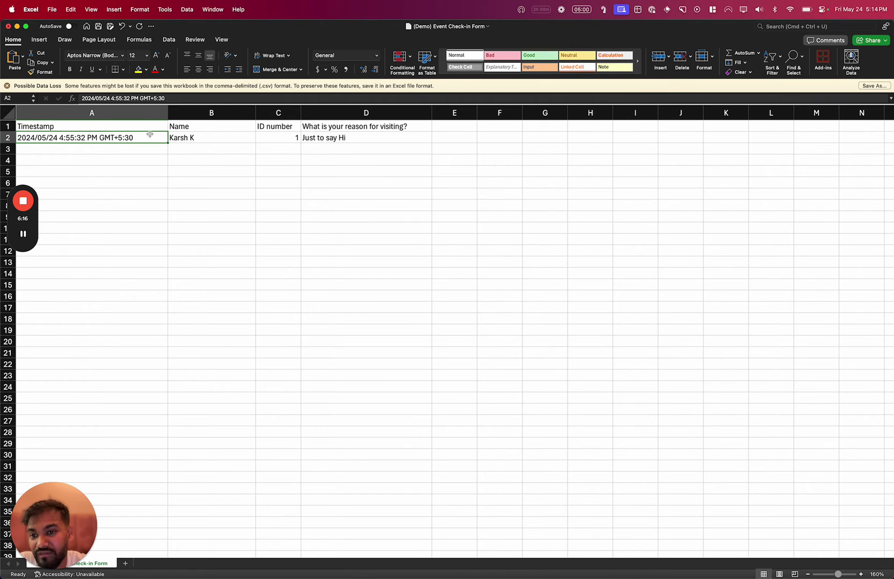
- Select the header and response rows A1:D2, then recheck cells A1 and A2
{"action": "left_click_drag", "start_coordinate": [148, 128], "coordinate": [357, 141]}
{"action": "left_click", "coordinate": [279, 150]}
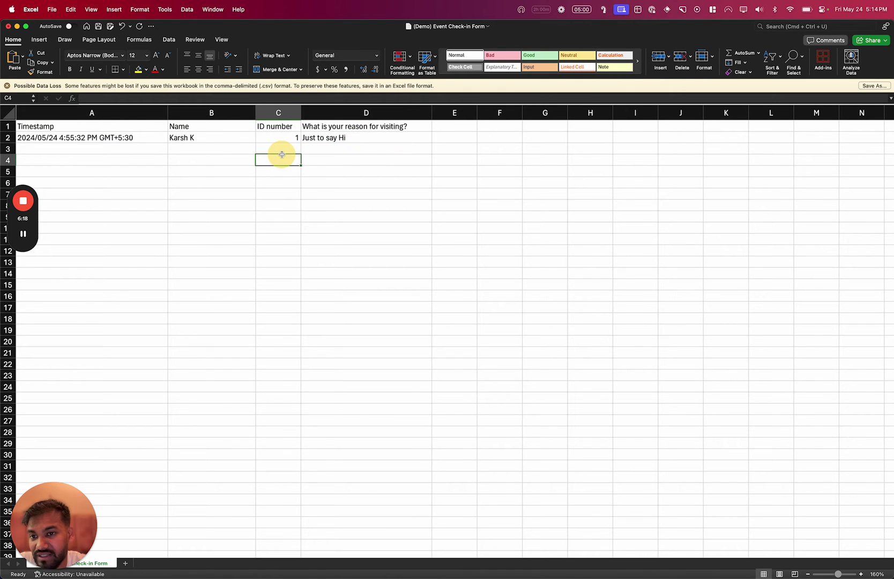
{"action": "left_click_drag", "start_coordinate": [115, 127], "coordinate": [361, 138]}
{"action": "left_click", "coordinate": [111, 147]}
{"action": "left_click", "coordinate": [111, 128]}
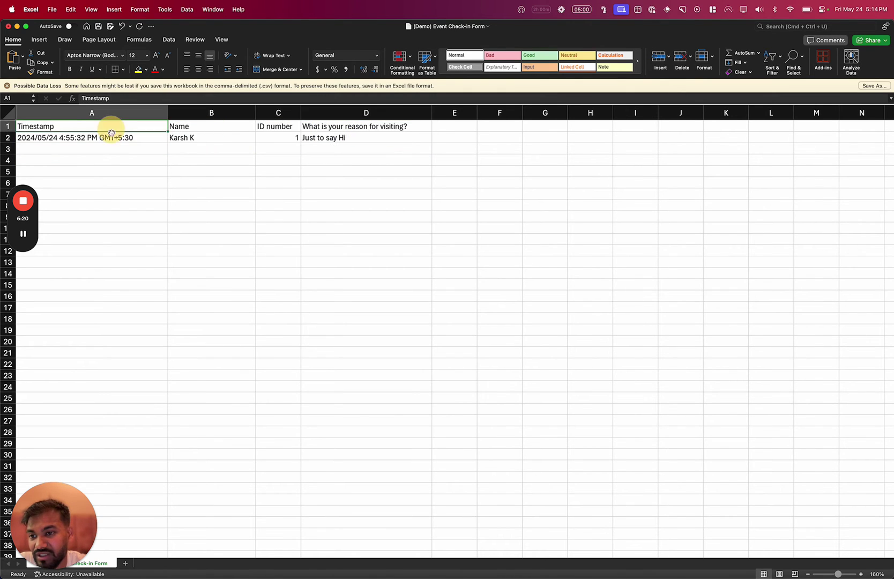
{"action": "left_click", "coordinate": [113, 138]}
- Apply the Short Date number format to the timestamp in A2 and check the result
{"action": "left_click", "coordinate": [376, 55]}
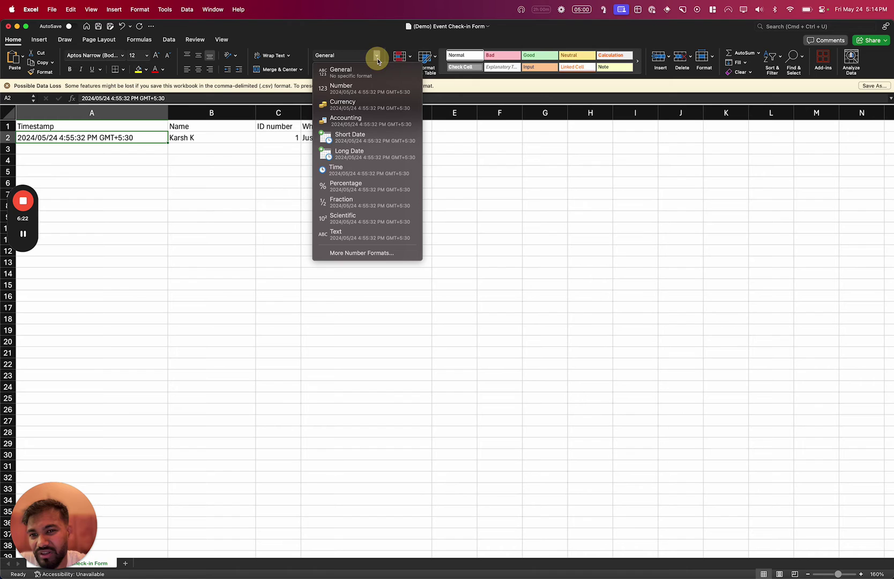
{"action": "left_click", "coordinate": [348, 140]}
{"action": "left_click", "coordinate": [190, 207]}
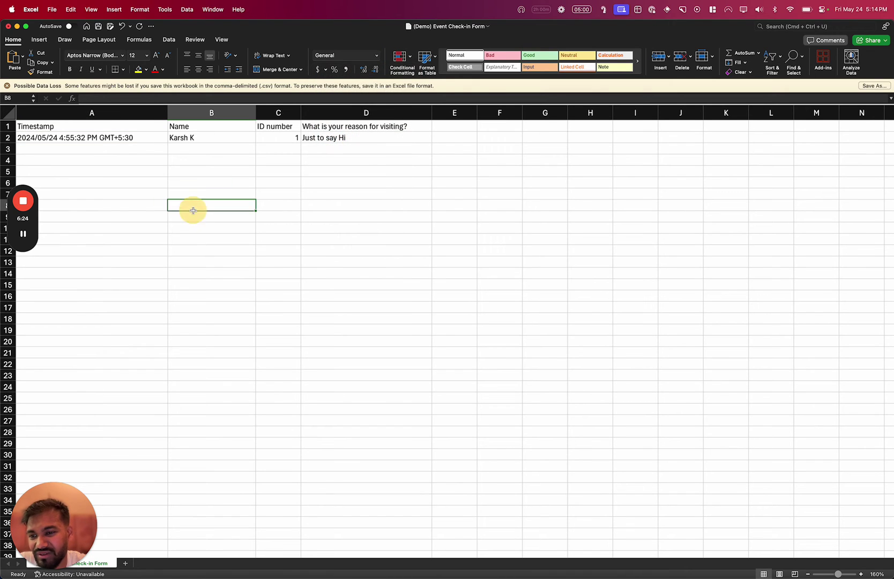
{"action": "left_click", "coordinate": [153, 136]}
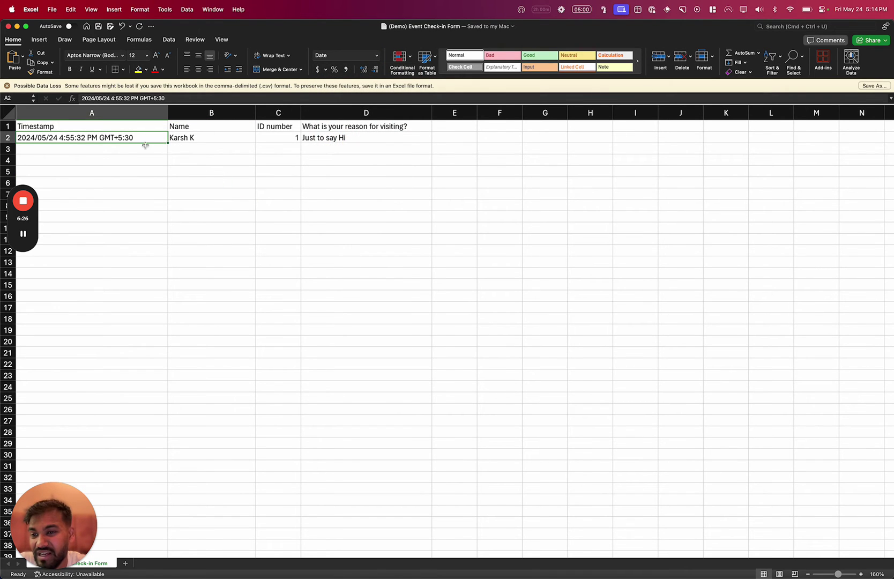
{"action": "left_click", "coordinate": [128, 156]}
- Click through empty cells A3, A5, A7 and B3, then hide Excel with Cmd+H
{"action": "left_click", "coordinate": [126, 145]}
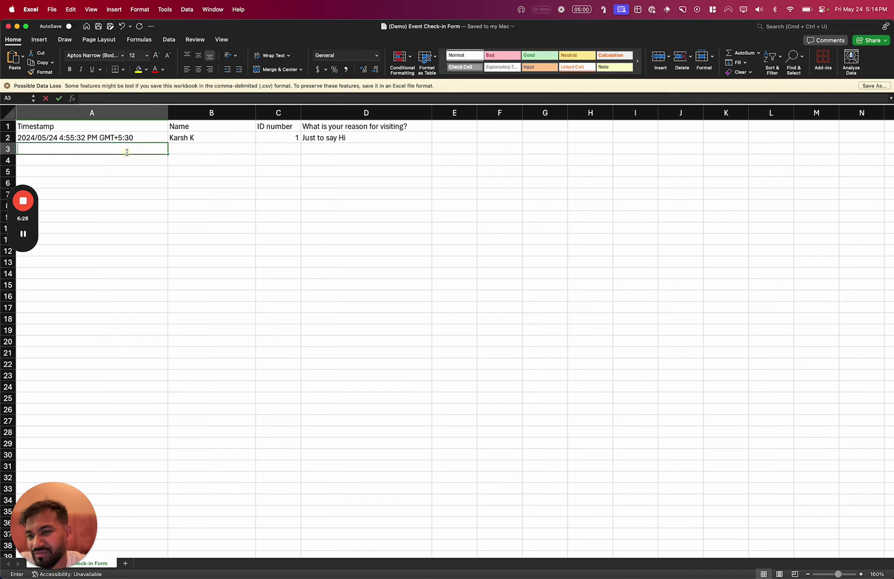
{"action": "left_click", "coordinate": [124, 169]}
{"action": "left_click", "coordinate": [114, 192]}
{"action": "scroll", "coordinate": [114, 191], "scroll_direction": "left", "scroll_amount": 2}
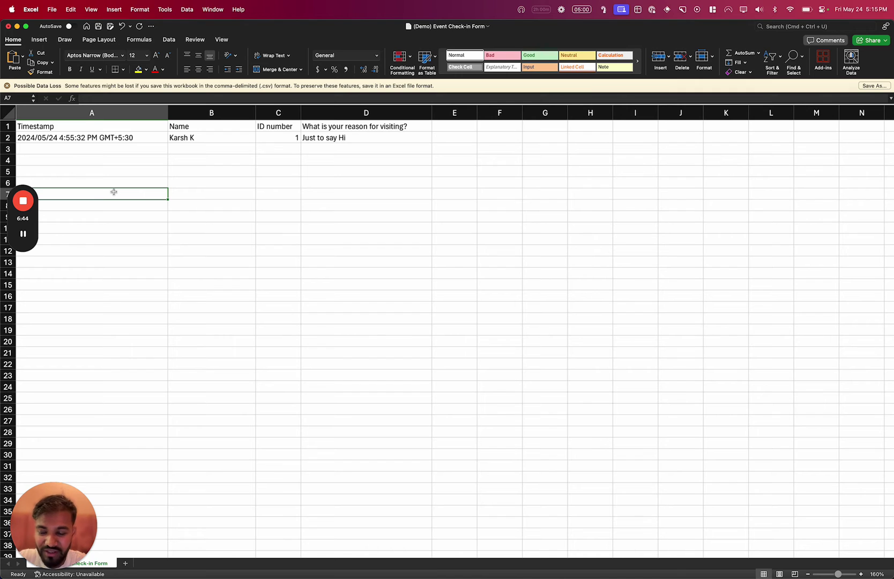
{"action": "left_click", "coordinate": [137, 170]}
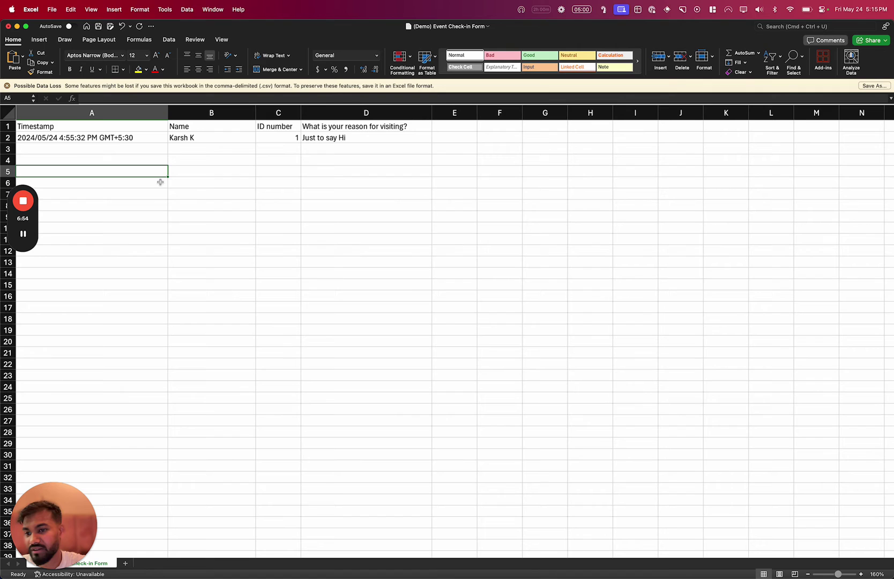
{"action": "left_click", "coordinate": [179, 150]}
{"action": "key", "text": "Up"}
{"action": "key", "text": "Left"}
{"action": "left_click", "coordinate": [193, 145]}
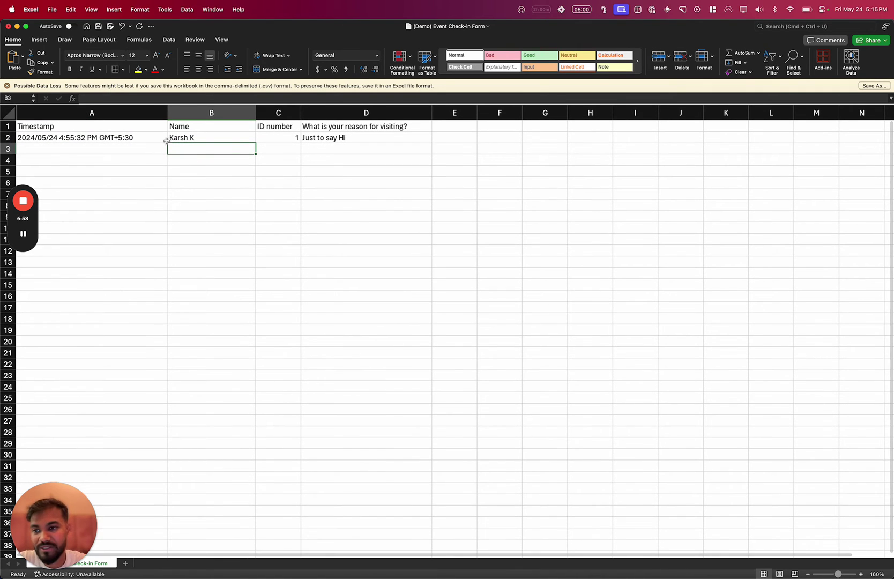
{"action": "left_click", "coordinate": [134, 172]}
{"action": "key", "text": "super+h"}
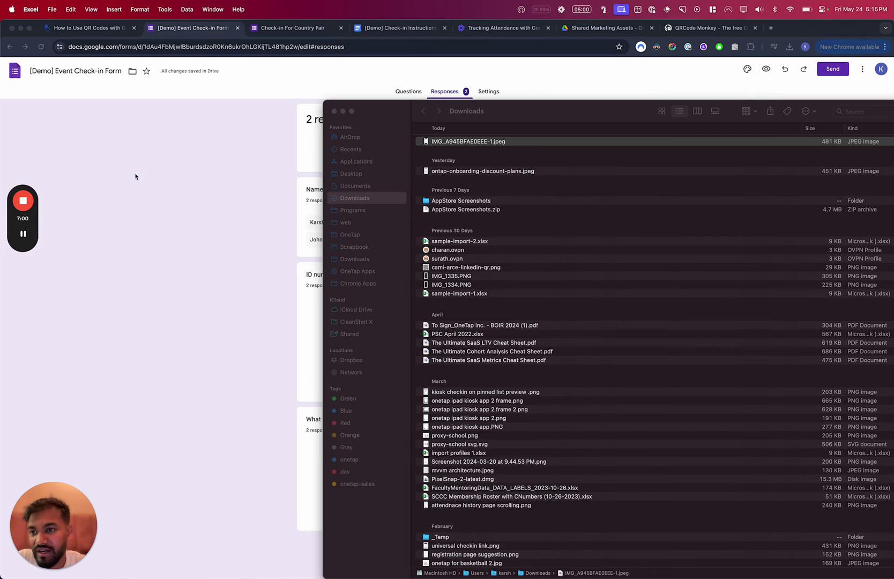
- Glance at the live Check-in For Country Fair form, then cycle responses through Question, Individual and Summary views
{"action": "left_click", "coordinate": [234, 186]}
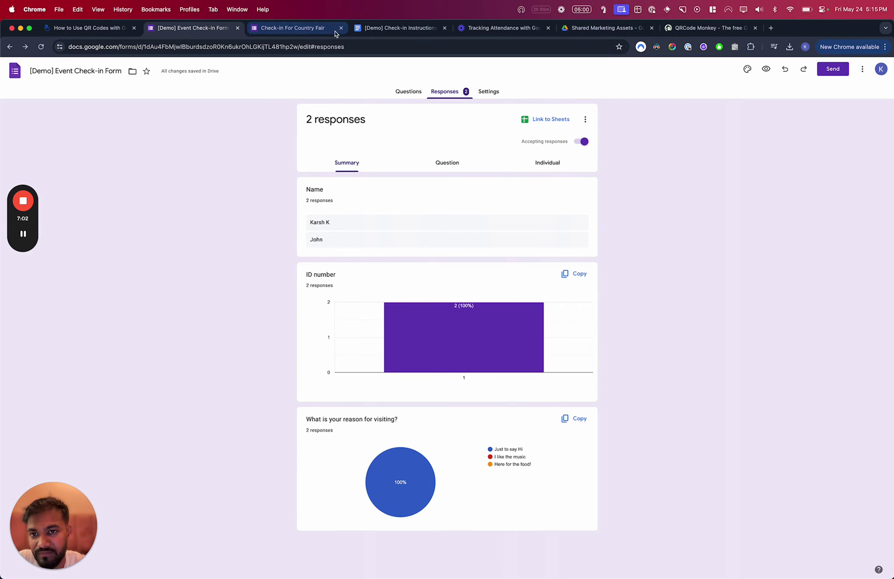
{"action": "left_click", "coordinate": [294, 29]}
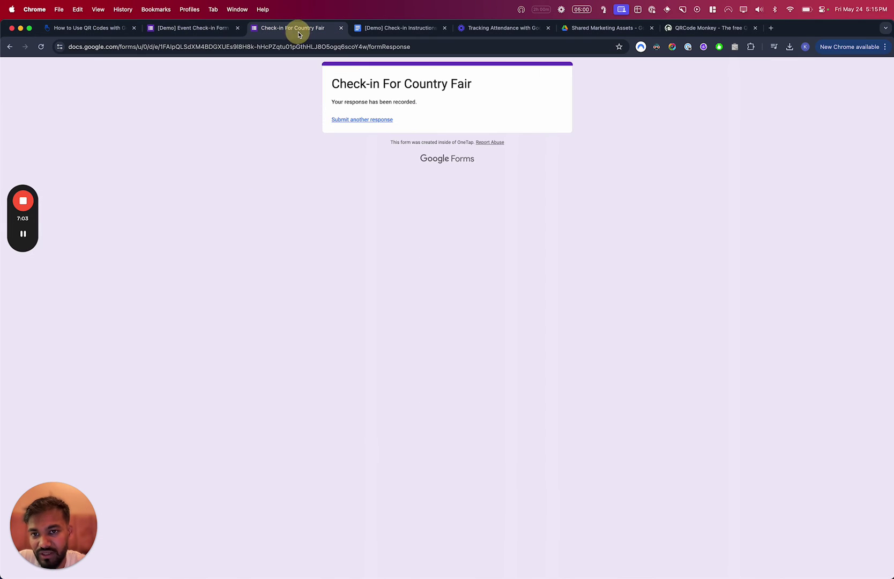
{"action": "left_click", "coordinate": [350, 120]}
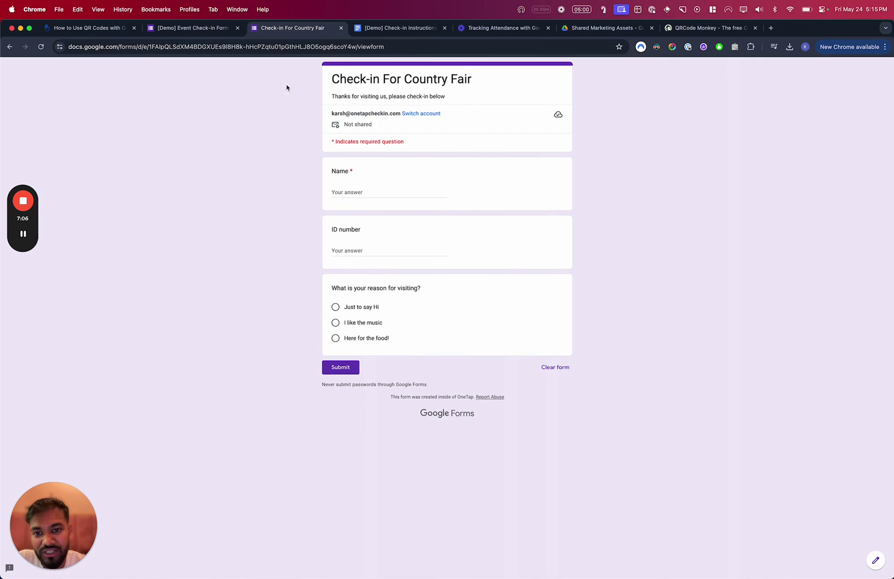
{"action": "left_click", "coordinate": [188, 28]}
{"action": "left_click", "coordinate": [458, 162]}
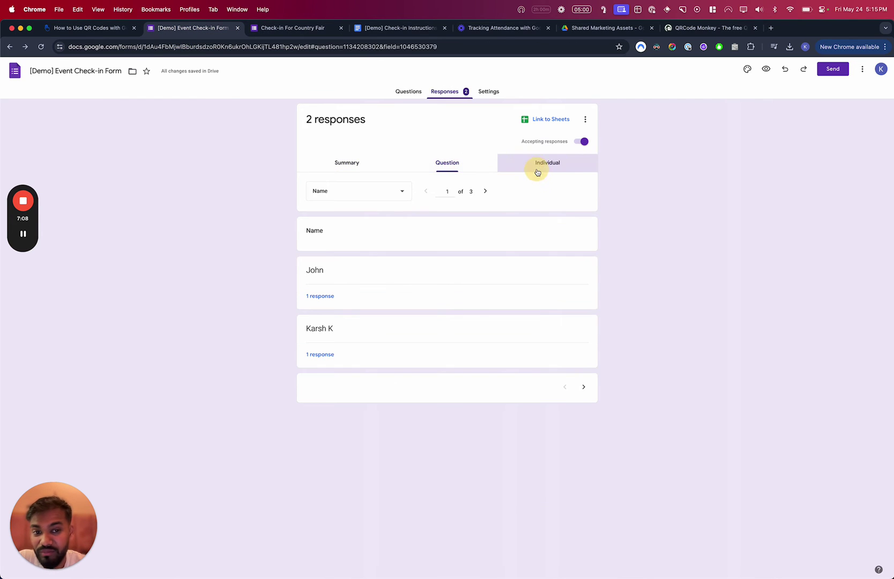
{"action": "left_click", "coordinate": [536, 166]}
{"action": "left_click", "coordinate": [436, 163]}
{"action": "left_click", "coordinate": [349, 165]}
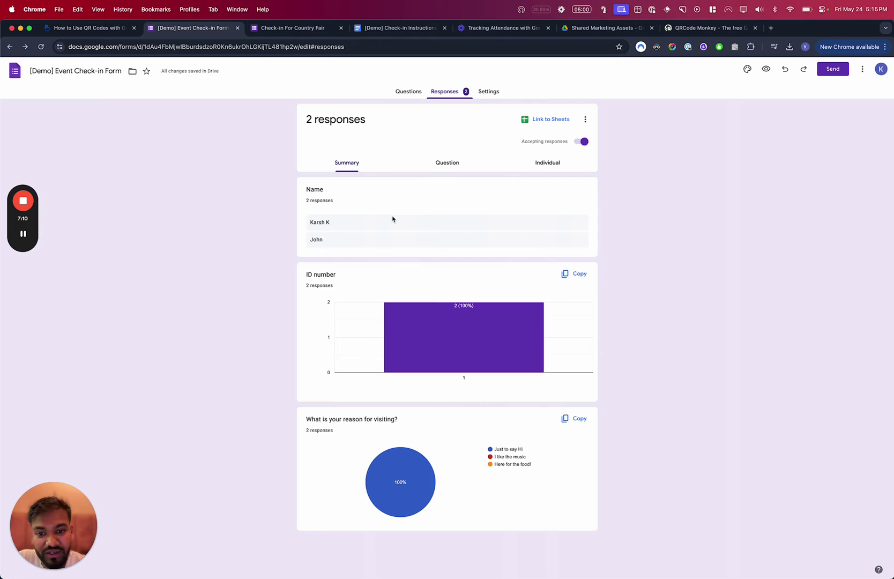
- Open the form's questions and select the reason-for-visiting question title
{"action": "left_click", "coordinate": [402, 91]}
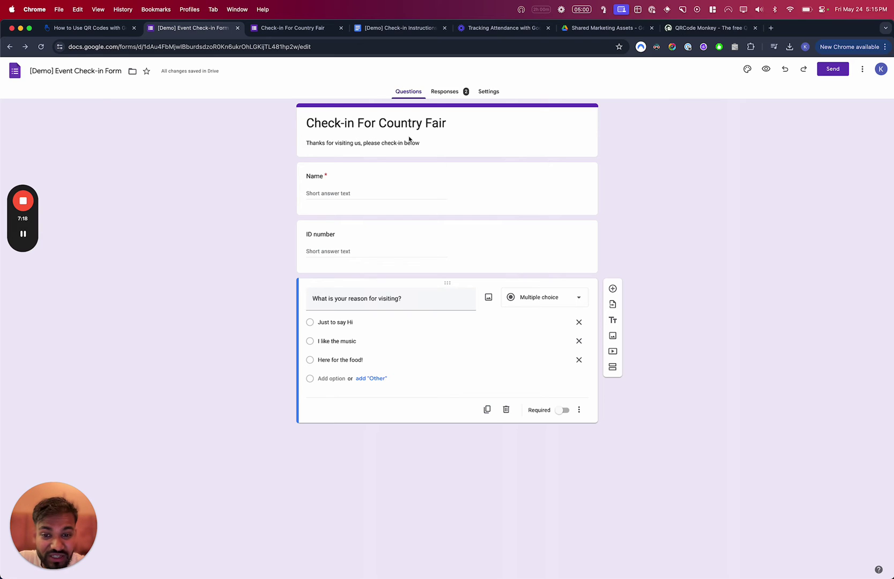
{"action": "triple_click", "coordinate": [365, 298]}
{"action": "left_click", "coordinate": [283, 344]}
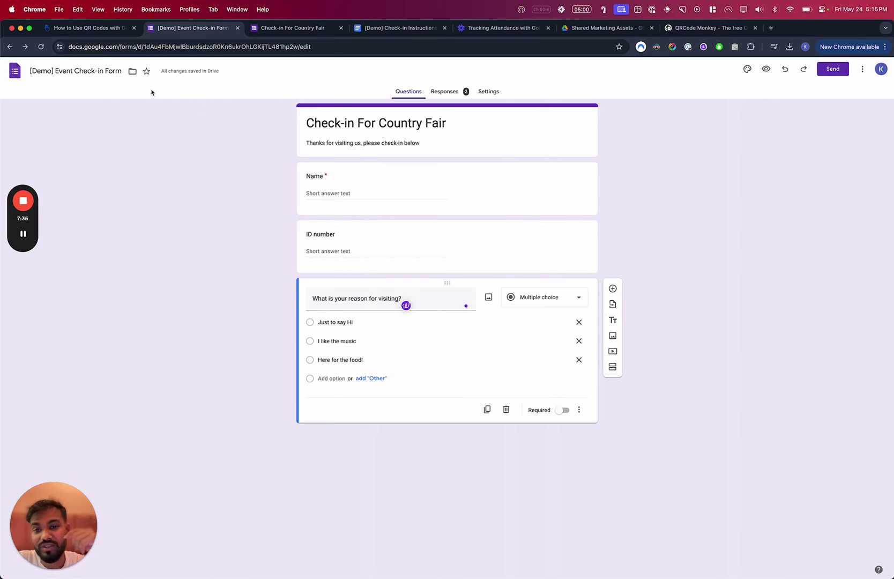
- Load dashboard.onetapcheckin.com in a new tab and scroll through the Lists page
{"action": "key", "text": "super+t"}
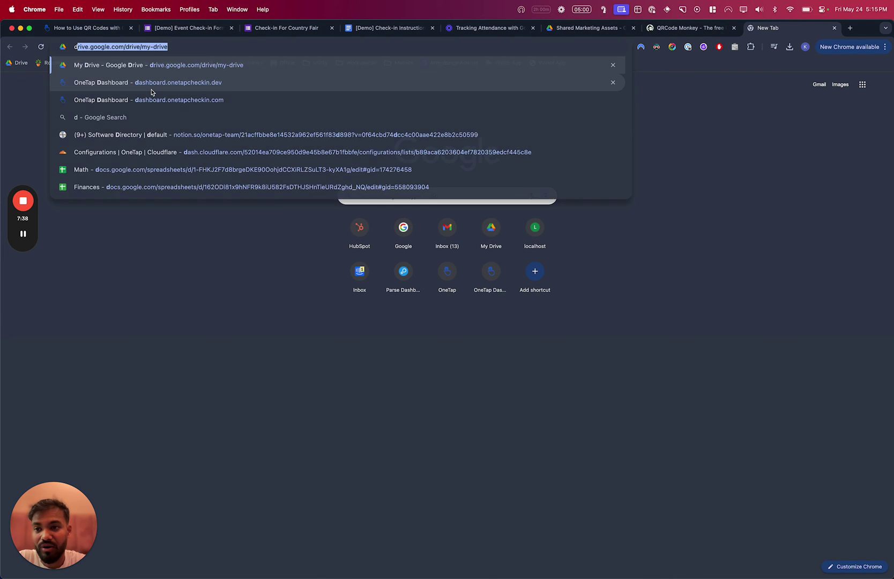
{"action": "type", "text": "dashboard.onetapcheckin.c"}
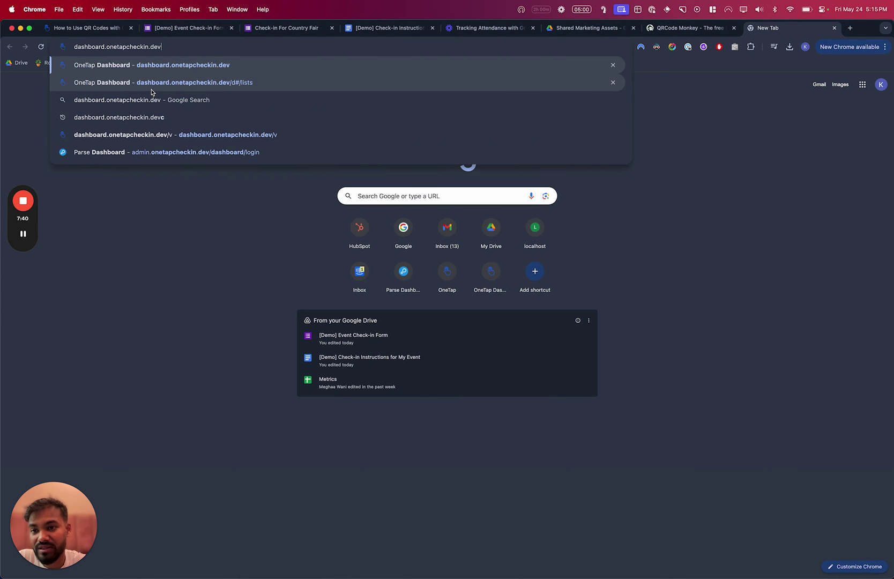
{"action": "key", "text": "Return"}
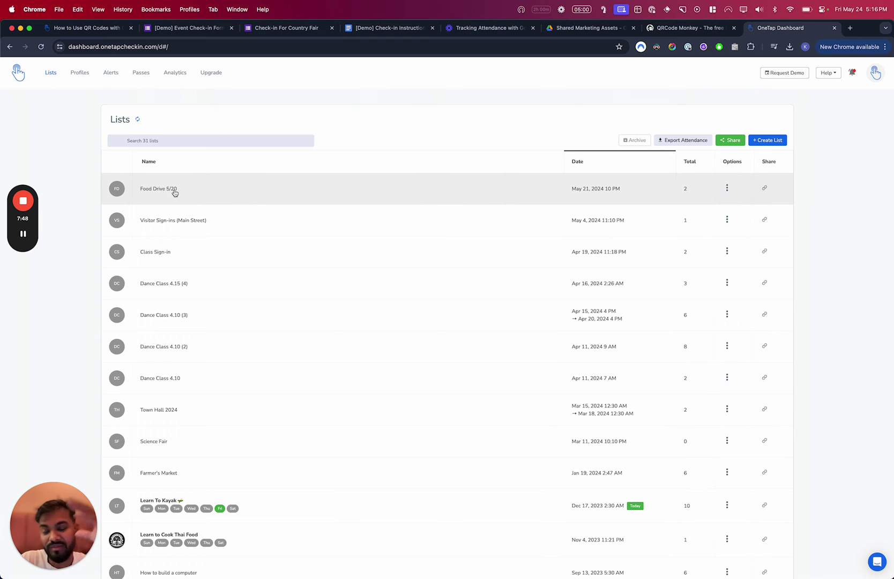
{"action": "scroll", "coordinate": [220, 348], "scroll_direction": "down", "scroll_amount": 3}
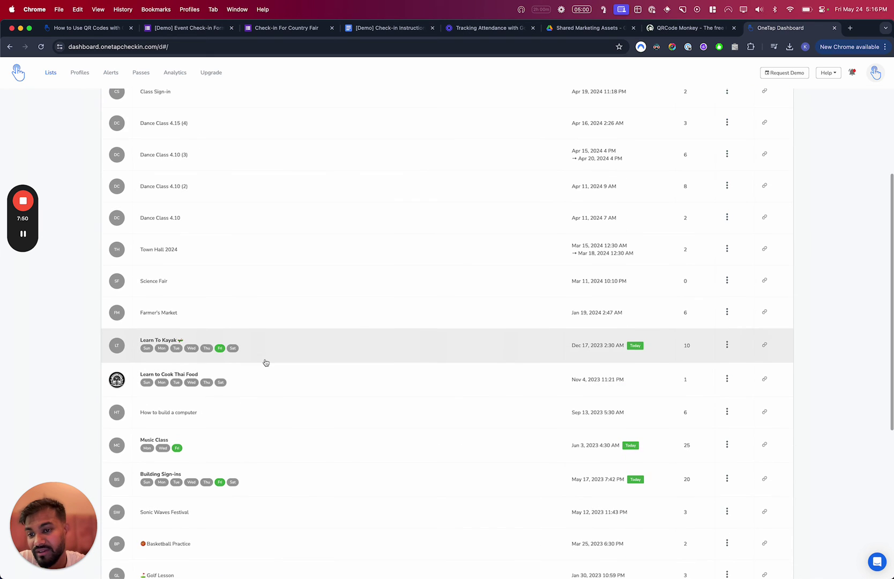
{"action": "scroll", "coordinate": [265, 361], "scroll_direction": "up", "scroll_amount": 3}
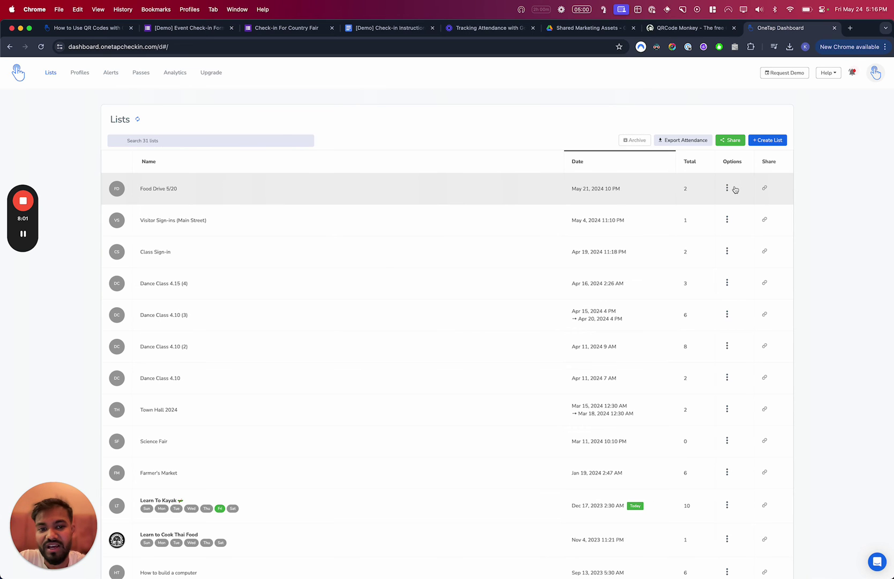
- Create a list named 'Check-in for my Event' described as 'test', keeping Tap and no check-out
{"action": "left_click", "coordinate": [756, 142]}
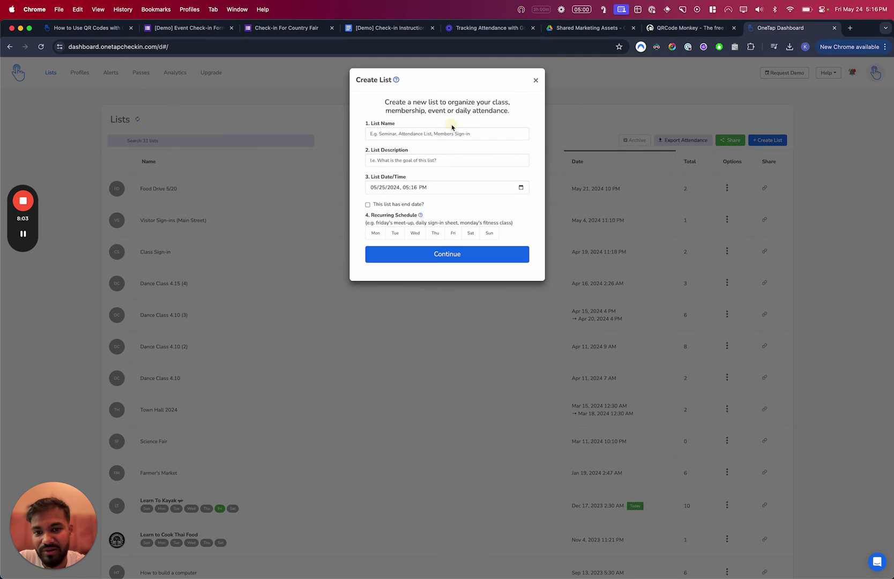
{"action": "left_click", "coordinate": [451, 133]}
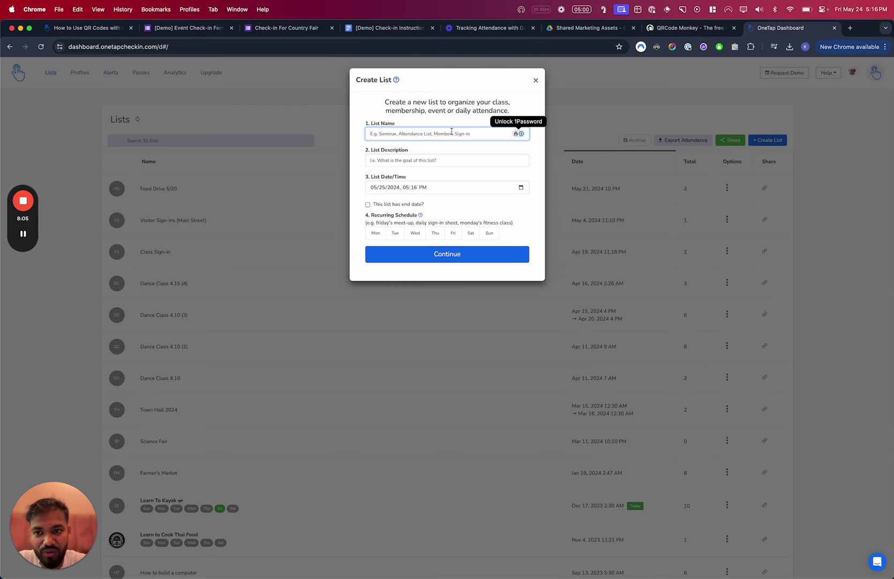
{"action": "type", "text": "Event"}
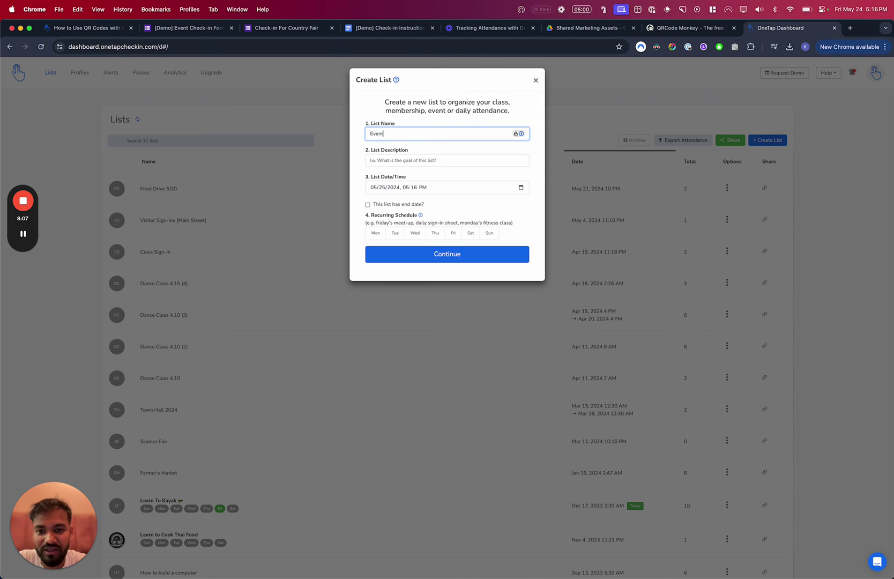
{"action": "left_click", "coordinate": [369, 133]}
{"action": "type", "text": "Check-in for my"}
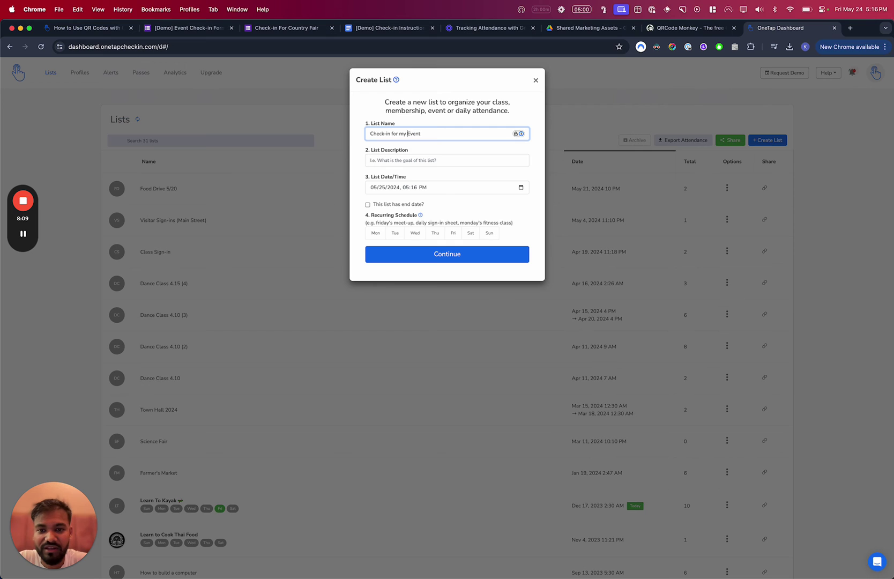
{"action": "left_click", "coordinate": [407, 163]}
{"action": "type", "text": "test"}
{"action": "left_click", "coordinate": [399, 254]}
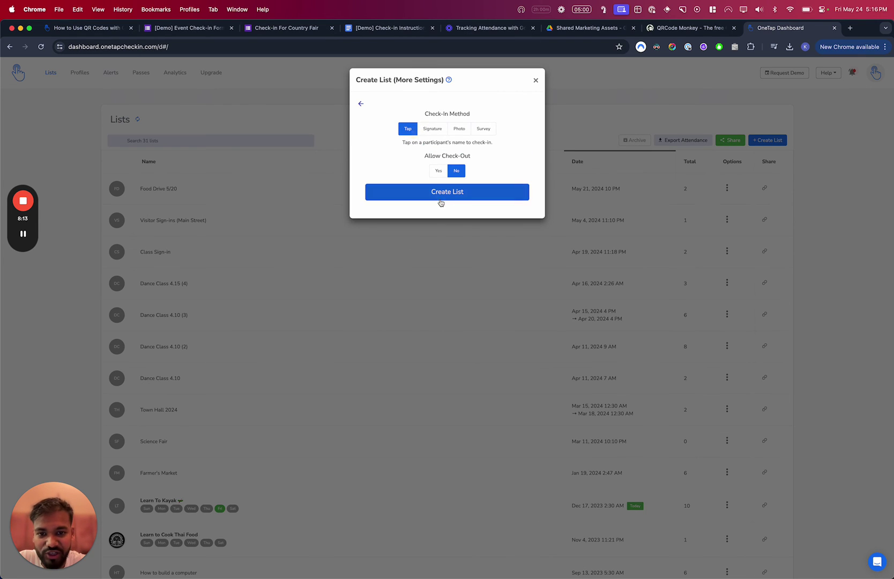
{"action": "left_click", "coordinate": [440, 197]}
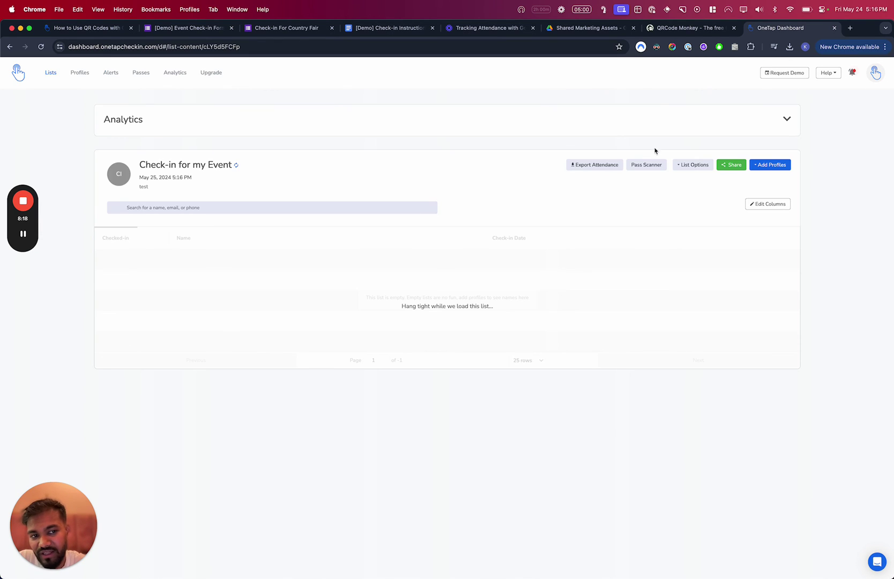
- Peek at the Add Profiles panel, then open the list's check-in link from Share in a new tab
{"action": "left_click", "coordinate": [769, 165]}
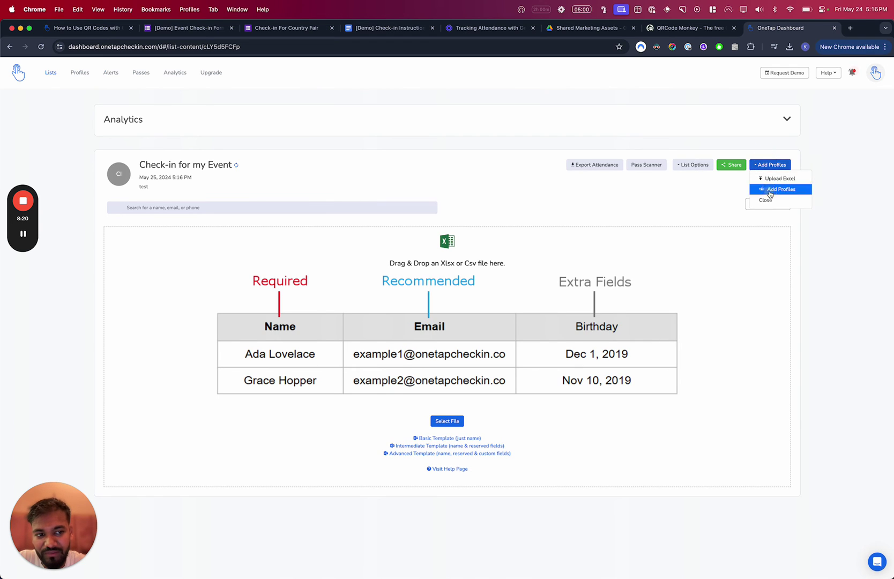
{"action": "left_click", "coordinate": [778, 189]}
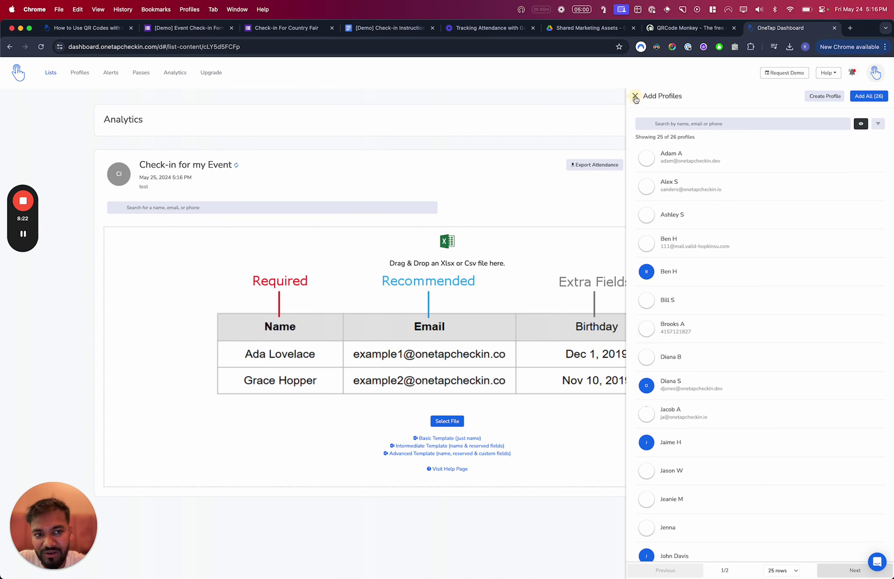
{"action": "left_click", "coordinate": [635, 97]}
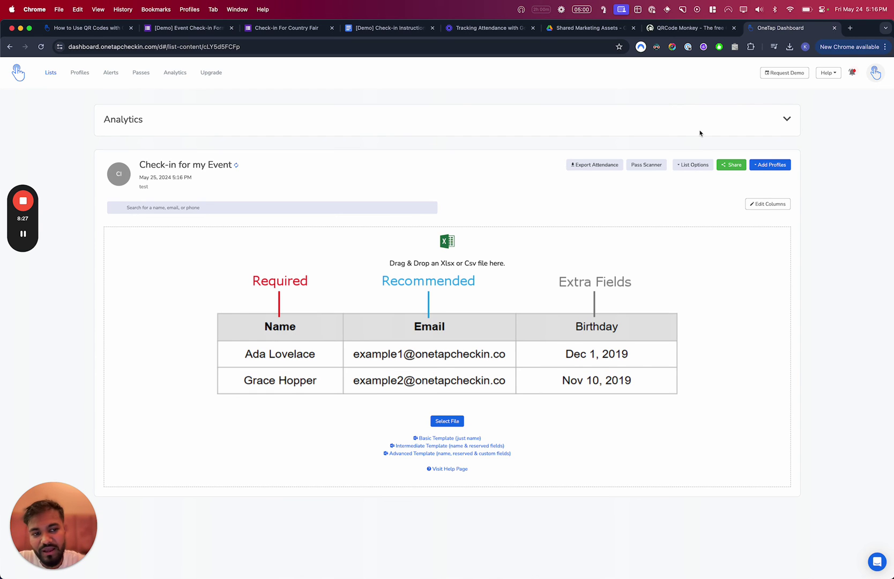
{"action": "left_click", "coordinate": [732, 165]}
{"action": "left_click", "coordinate": [741, 179]}
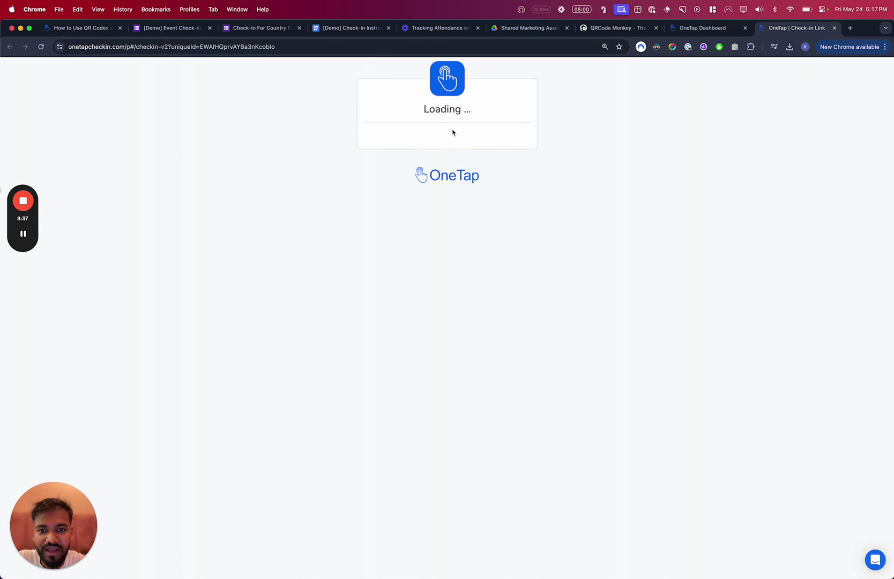
- Find the existing attendee by name, Register + Check In them, then return to the dashboard
{"action": "left_click", "coordinate": [427, 216]}
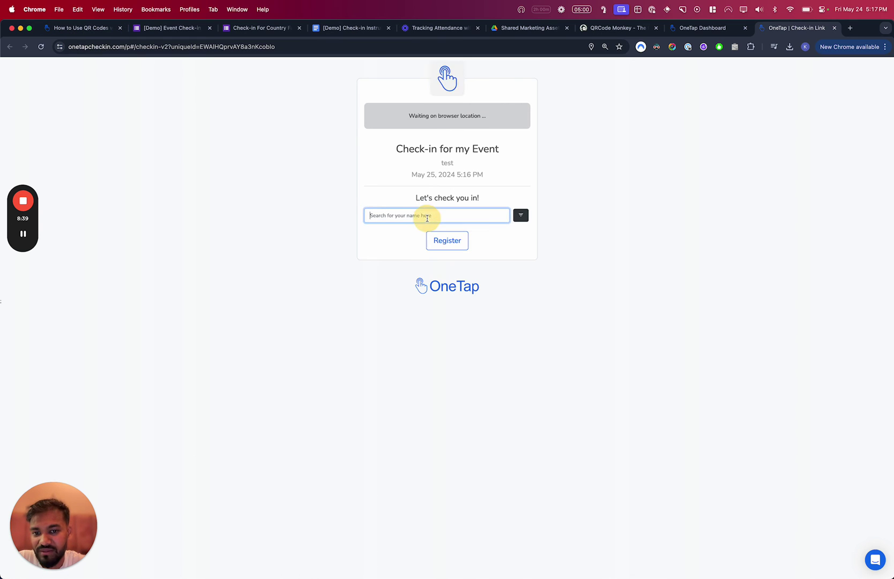
{"action": "key", "text": "F1"}
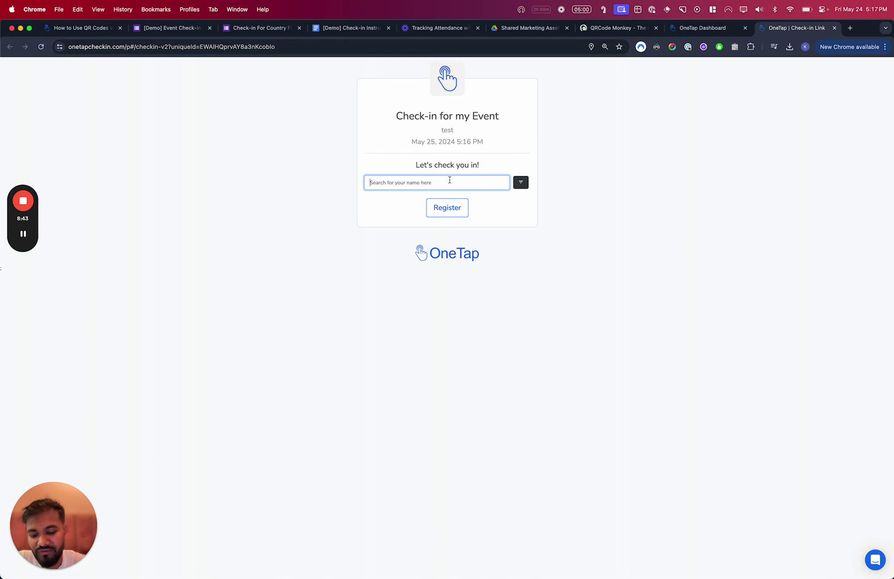
{"action": "type", "text": "John"}
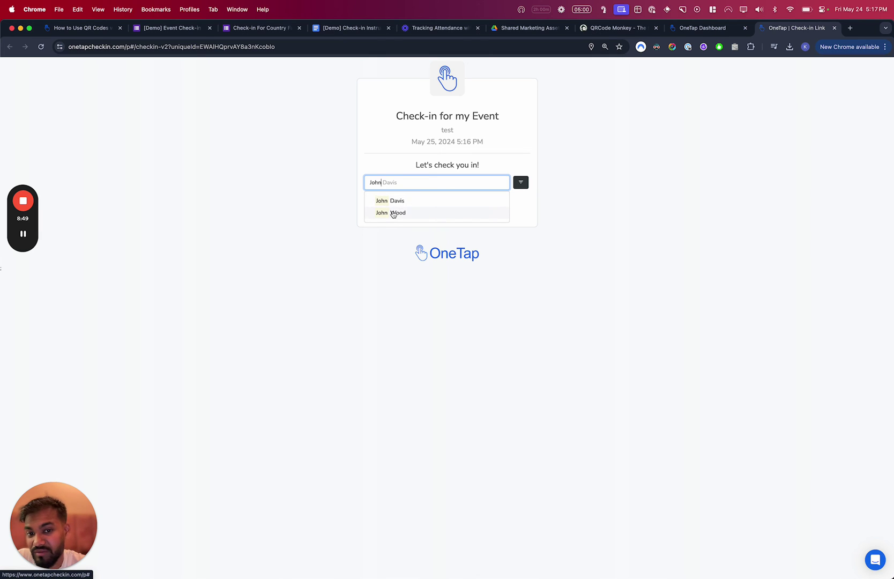
{"action": "left_click", "coordinate": [413, 237]}
{"action": "left_click", "coordinate": [432, 187]}
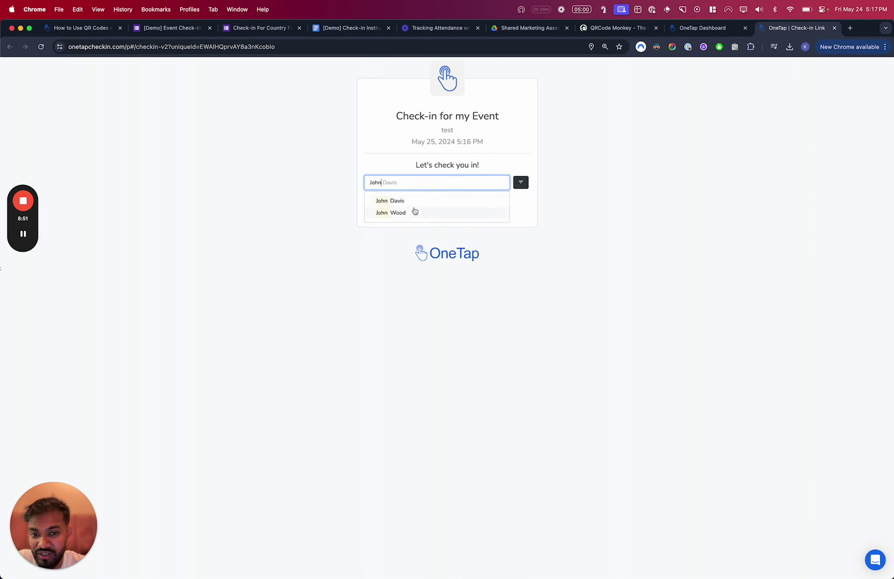
{"action": "left_click", "coordinate": [414, 212]}
{"action": "left_click", "coordinate": [418, 211]}
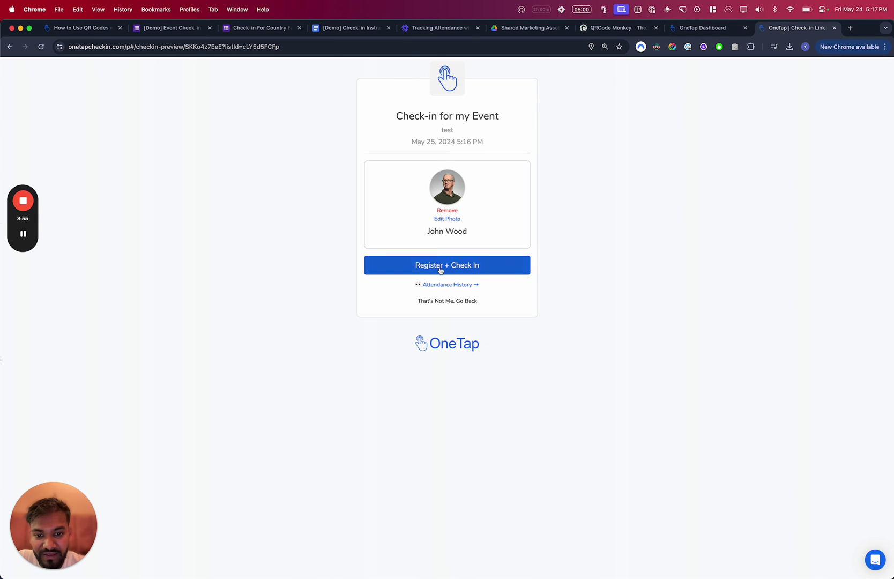
{"action": "left_click", "coordinate": [440, 271]}
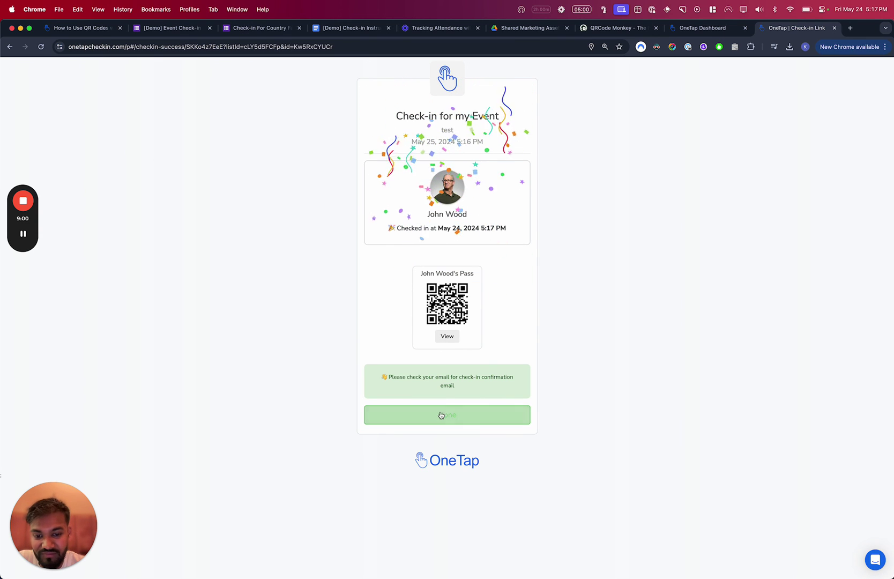
{"action": "left_click", "coordinate": [439, 414]}
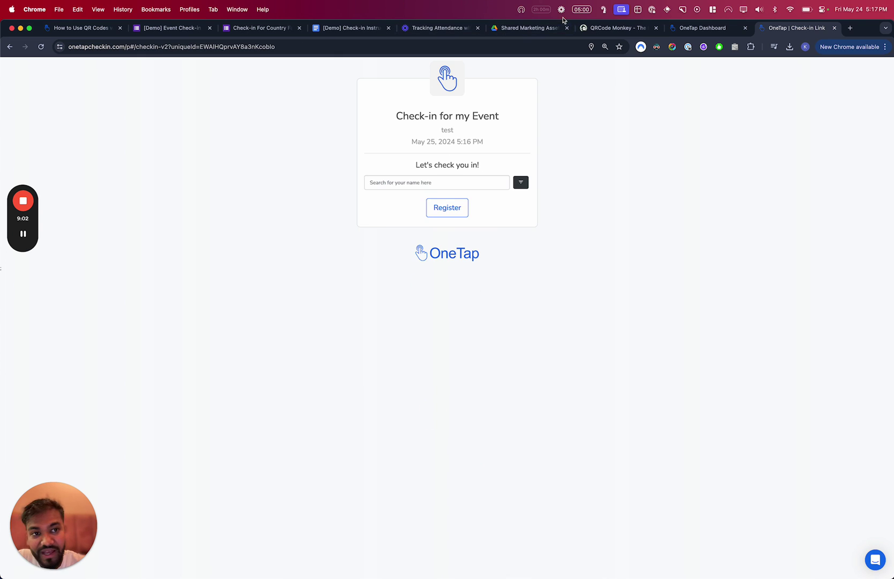
{"action": "left_click", "coordinate": [702, 28]}
- Close the share dialog and open the checked-in attendee's profile panel from the list
{"action": "left_click", "coordinate": [611, 119]}
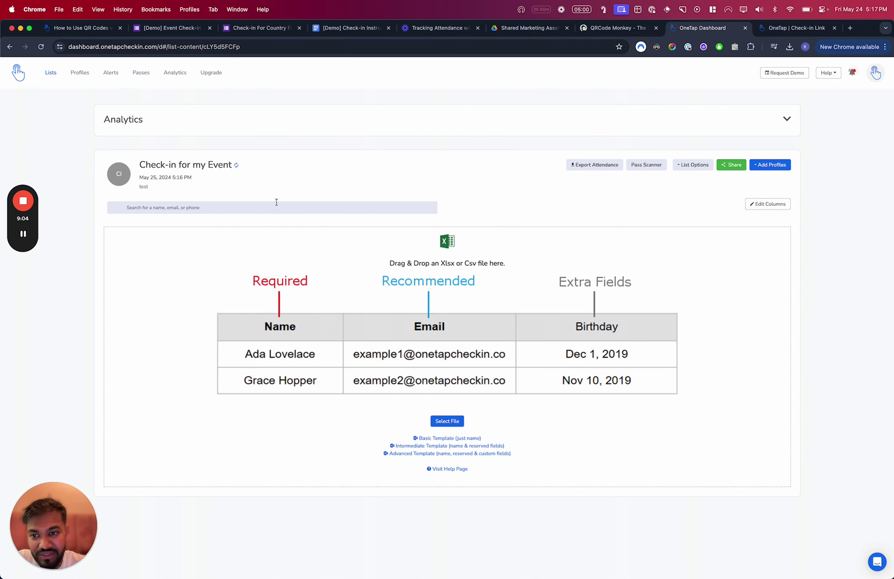
{"action": "key", "text": "ctrl+Up"}
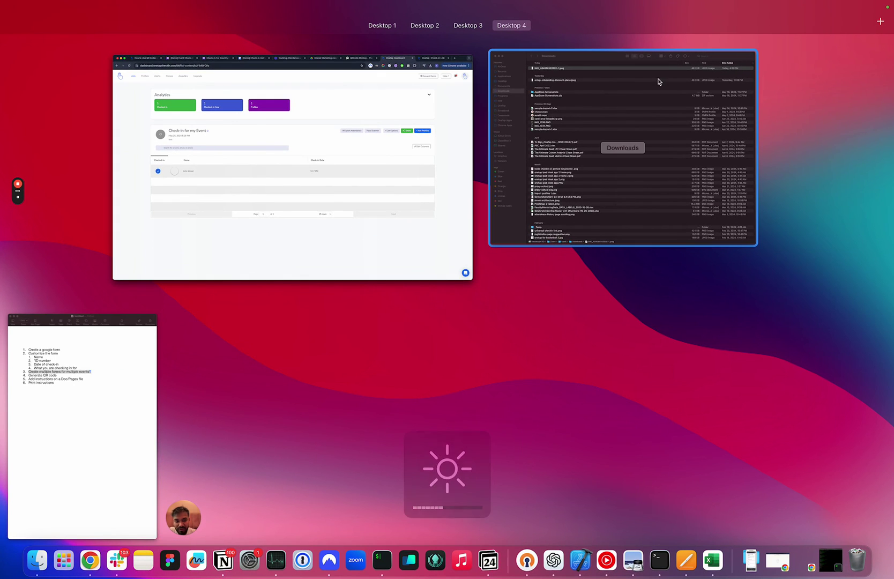
{"action": "left_click", "coordinate": [403, 191]}
{"action": "left_click", "coordinate": [298, 309]}
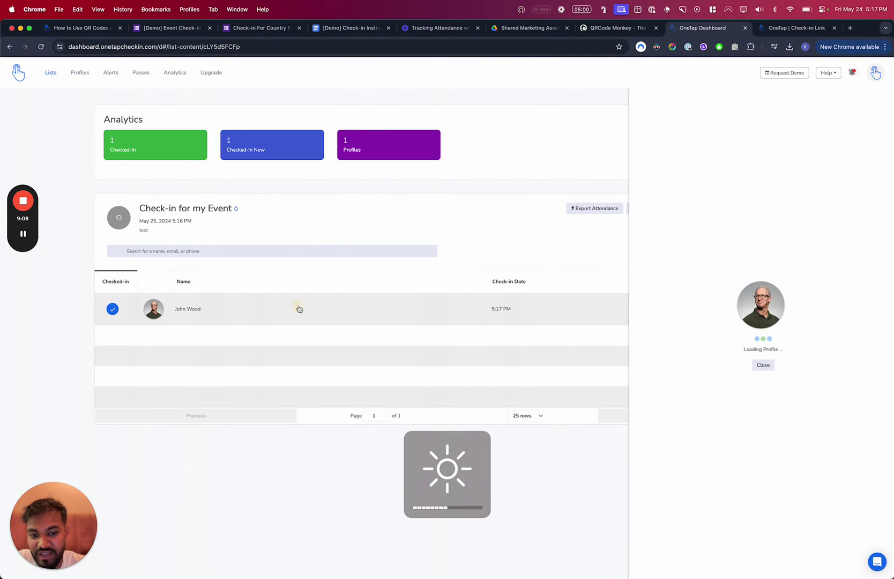
{"action": "scroll", "coordinate": [736, 365], "scroll_direction": "down", "scroll_amount": 5}
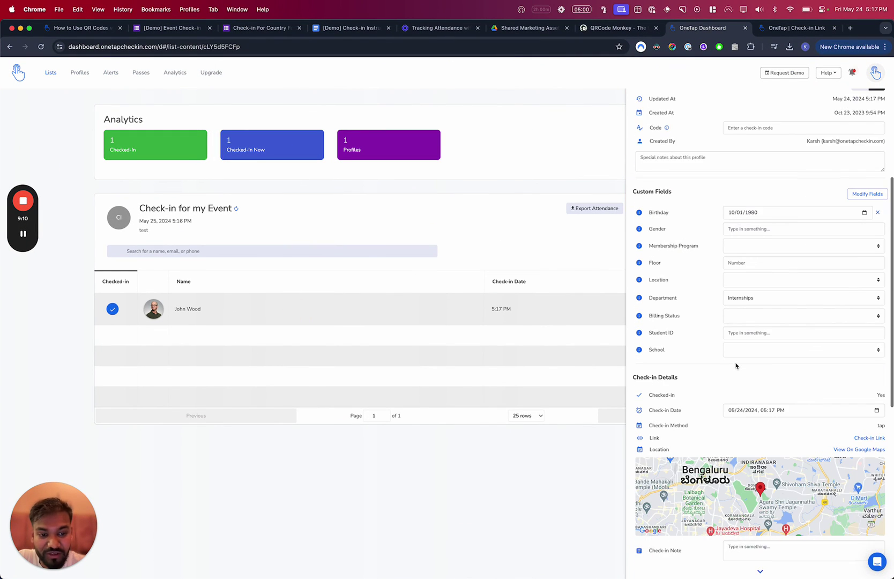
{"action": "scroll", "coordinate": [757, 520], "scroll_direction": "up", "scroll_amount": 3}
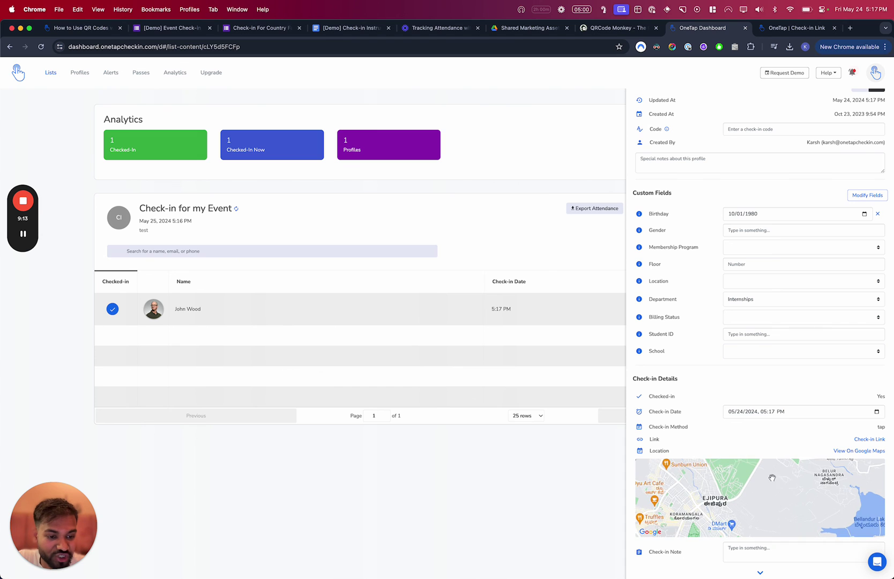
{"action": "scroll", "coordinate": [763, 530], "scroll_direction": "up", "scroll_amount": 2}
- Review the check-in date 05/24/2024 05:17 PM, method tap, attendance and activity history
{"action": "left_click", "coordinate": [785, 411]}
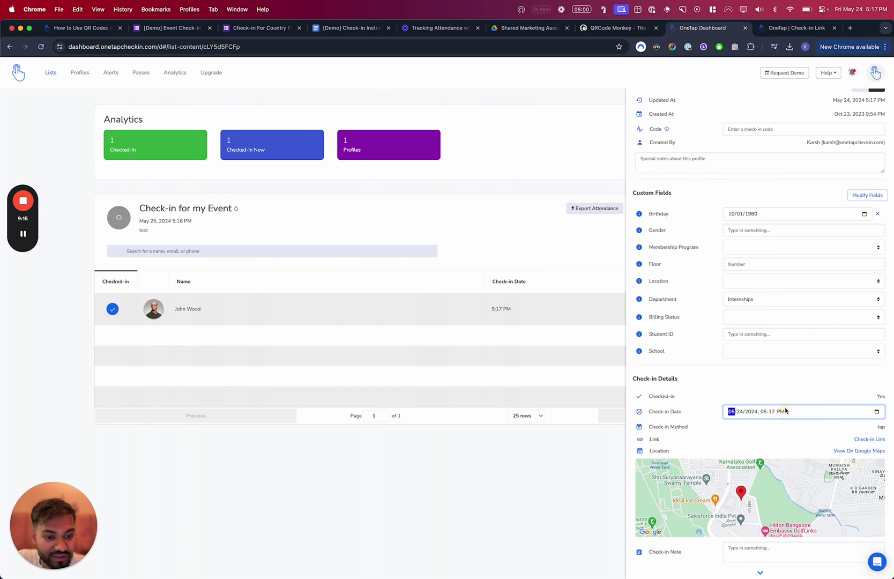
{"action": "scroll", "coordinate": [771, 397], "scroll_direction": "down", "scroll_amount": 2}
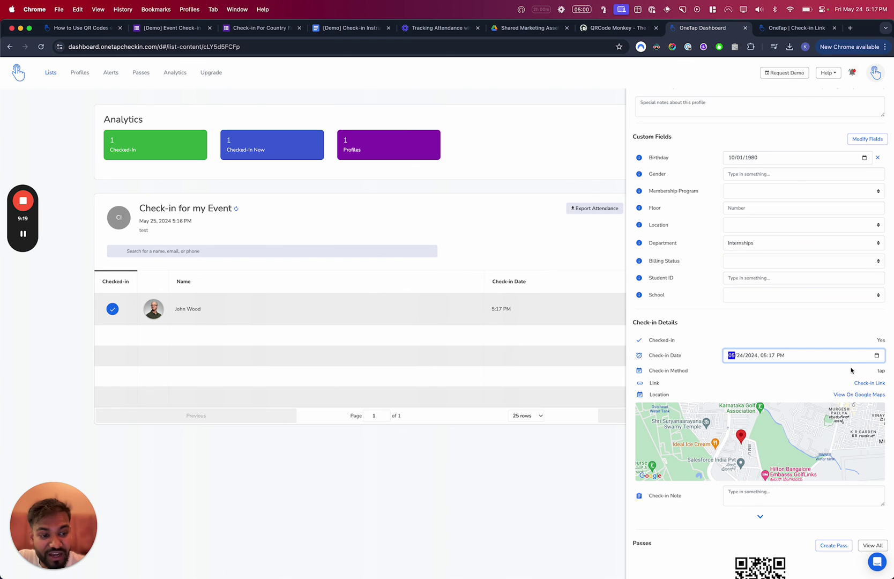
{"action": "double_click", "coordinate": [880, 370]}
{"action": "scroll", "coordinate": [857, 370], "scroll_direction": "up", "scroll_amount": 1}
{"action": "scroll", "coordinate": [839, 369], "scroll_direction": "down", "scroll_amount": 4}
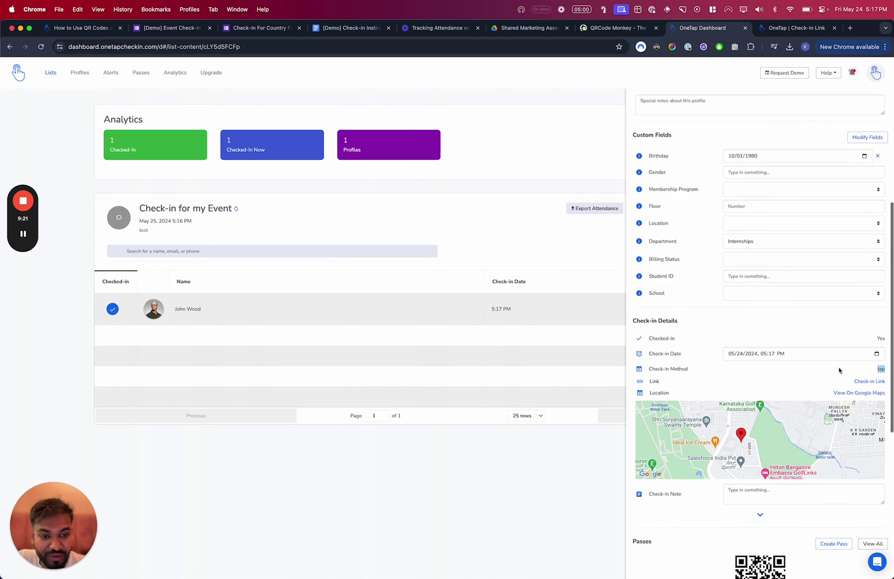
{"action": "scroll", "coordinate": [838, 367], "scroll_direction": "down", "scroll_amount": 2}
{"action": "scroll", "coordinate": [832, 283], "scroll_direction": "down", "scroll_amount": 10}
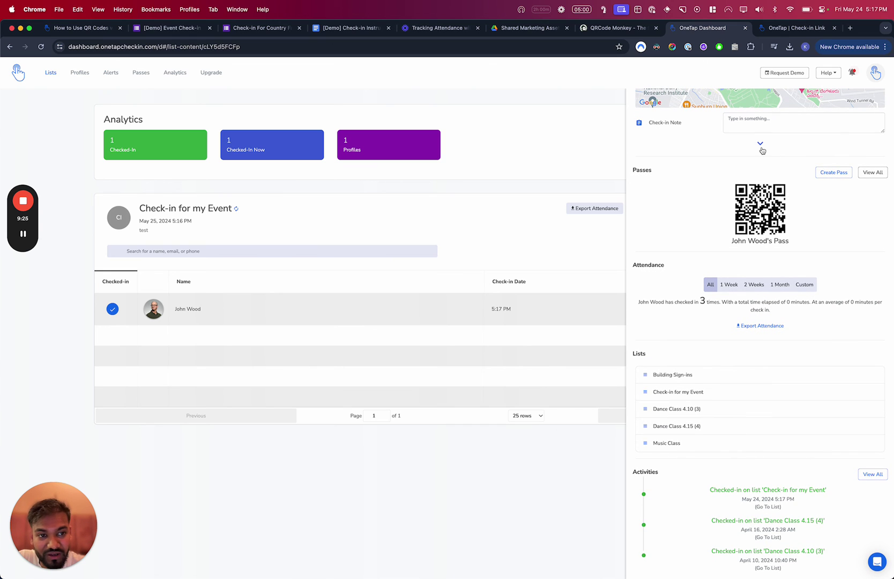
- Inspect the check-in's browser, operating system and IP address values in the attendee profile
{"action": "scroll", "coordinate": [841, 158], "scroll_direction": "up", "scroll_amount": 1}
{"action": "left_click", "coordinate": [797, 28]}
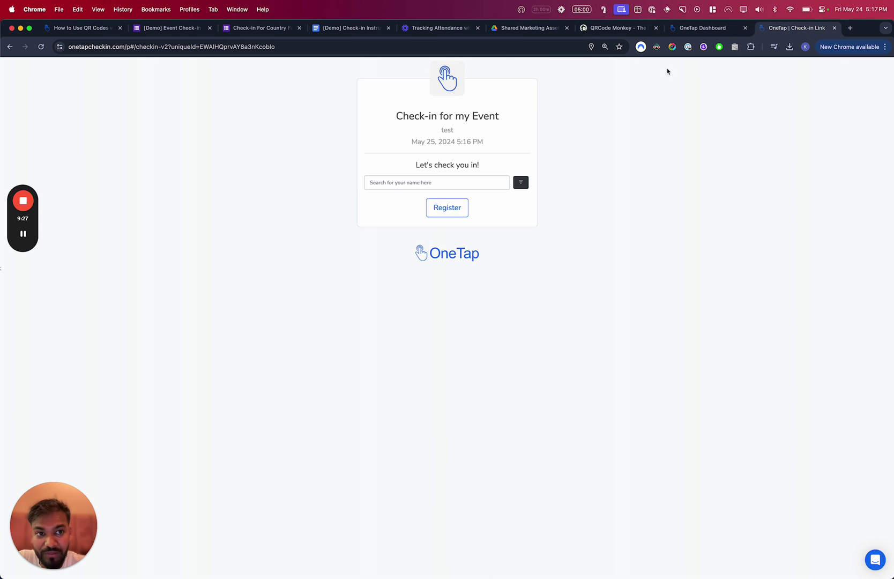
{"action": "left_click", "coordinate": [702, 27]}
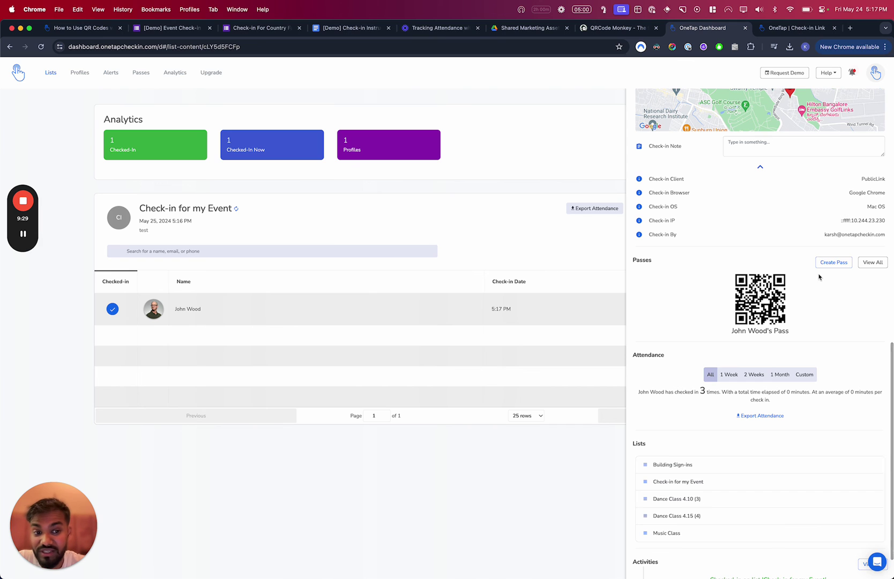
{"action": "scroll", "coordinate": [827, 237], "scroll_direction": "up", "scroll_amount": 1}
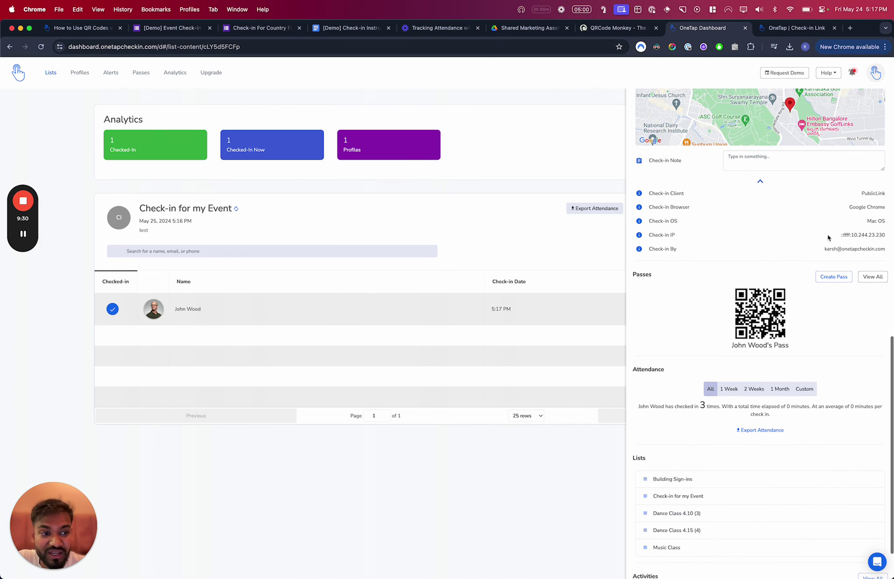
{"action": "triple_click", "coordinate": [863, 207]}
{"action": "triple_click", "coordinate": [865, 234]}
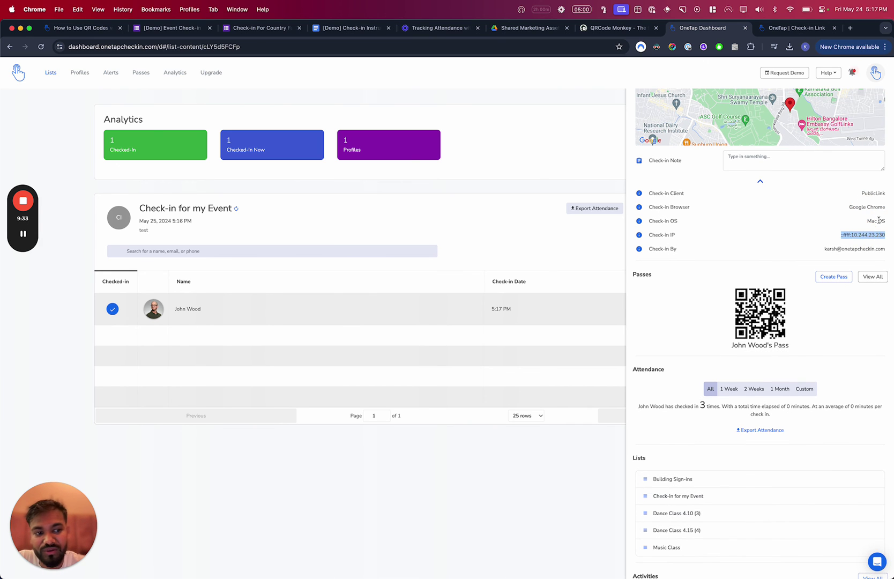
{"action": "triple_click", "coordinate": [874, 220]}
{"action": "scroll", "coordinate": [873, 220], "scroll_direction": "down", "scroll_amount": 5}
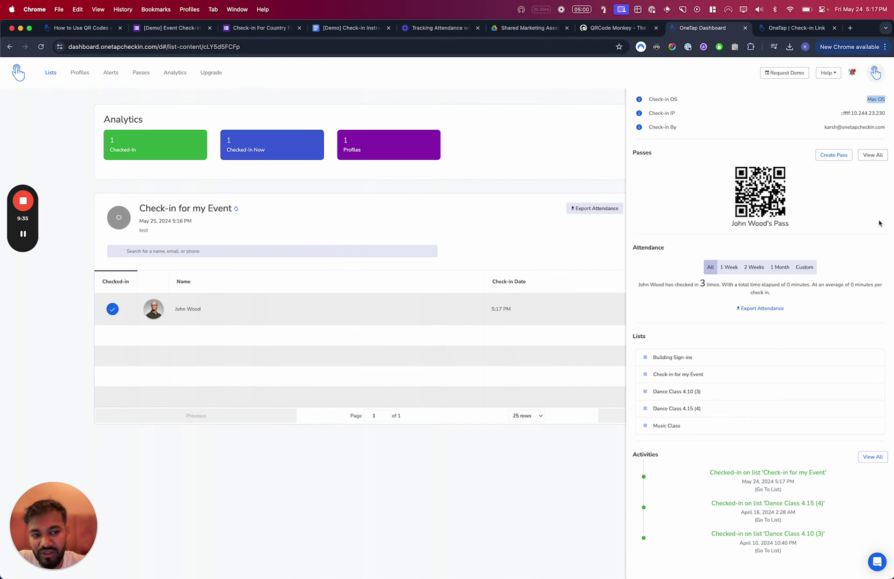
{"action": "scroll", "coordinate": [878, 223], "scroll_direction": "up", "scroll_amount": 1}
{"action": "scroll", "coordinate": [879, 223], "scroll_direction": "down", "scroll_amount": 1}
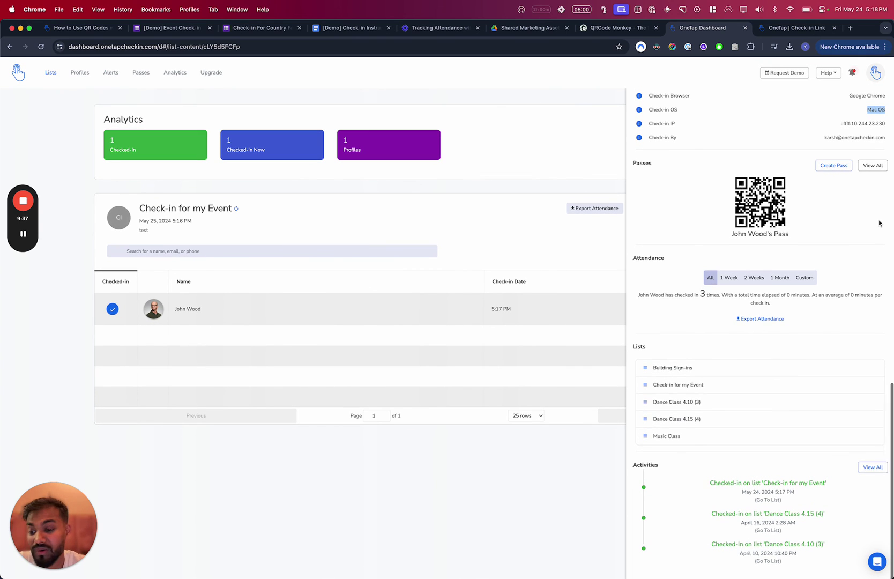
{"action": "scroll", "coordinate": [879, 223], "scroll_direction": "down", "scroll_amount": 1}
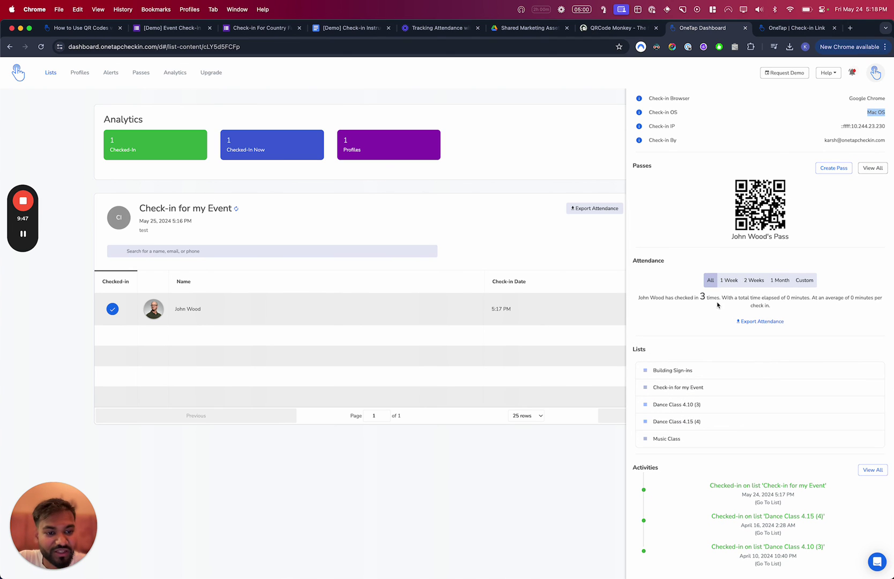
{"action": "scroll", "coordinate": [711, 298], "scroll_direction": "up", "scroll_amount": 10}
{"action": "scroll", "coordinate": [711, 299], "scroll_direction": "up", "scroll_amount": 6}
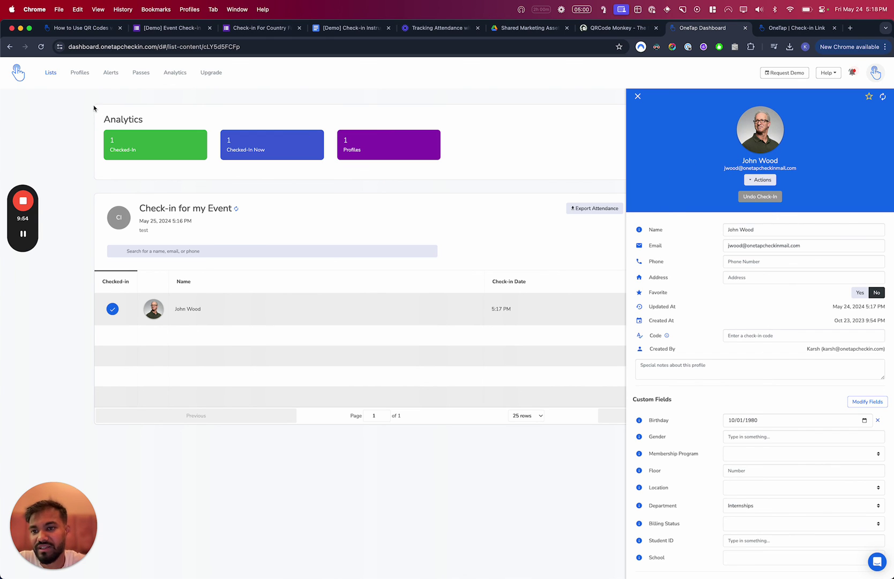
- Glance at the Google Form editor and its preview, then go to the QR-code attendance blog article
{"action": "left_click", "coordinate": [191, 32]}
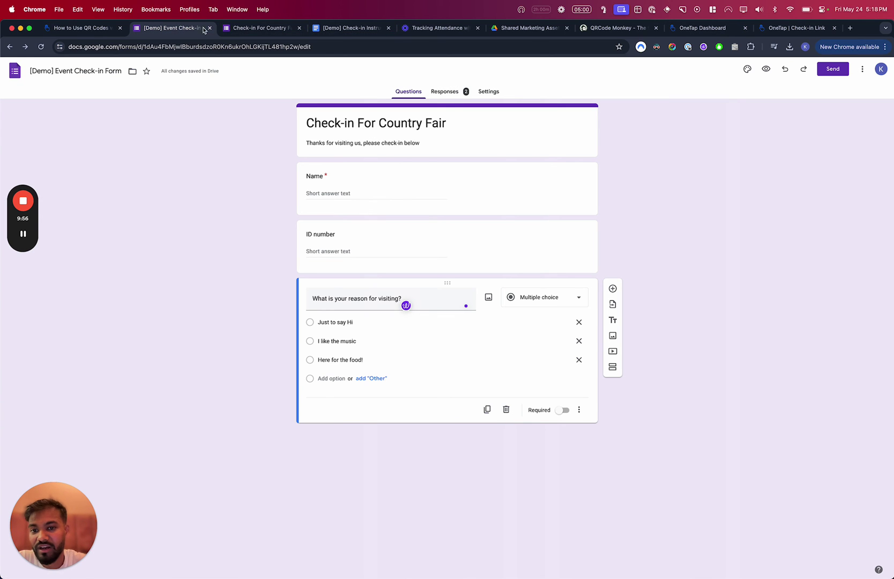
{"action": "left_click", "coordinate": [259, 29]}
{"action": "left_click", "coordinate": [177, 29]}
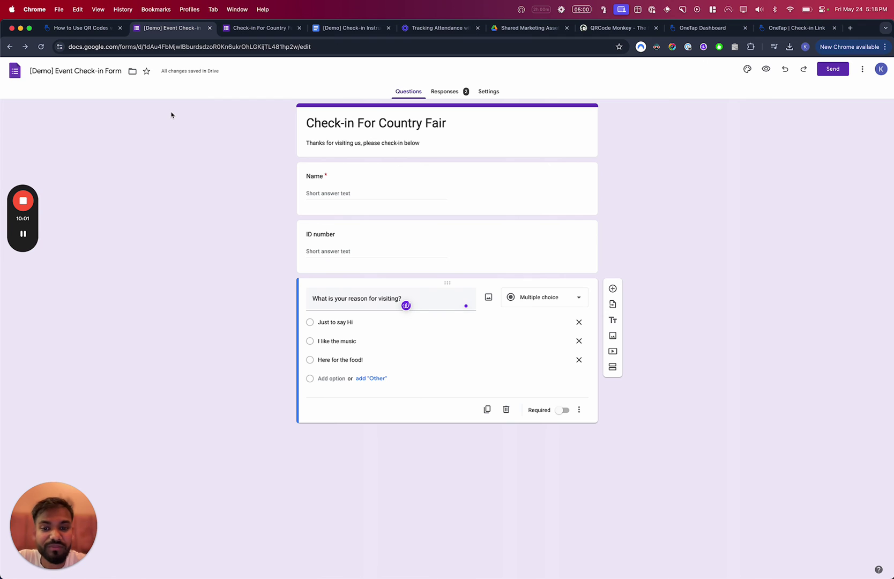
{"action": "left_click", "coordinate": [92, 31]}
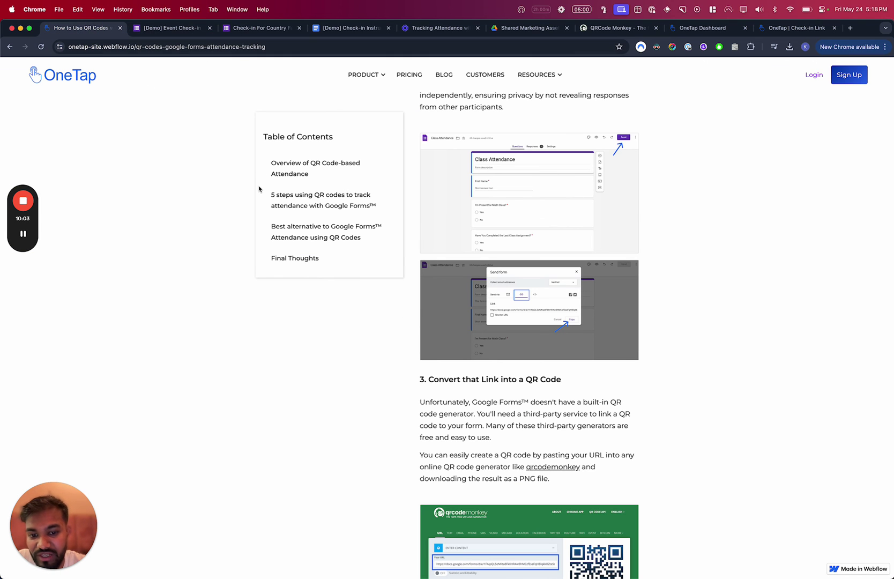
{"action": "scroll", "coordinate": [259, 189], "scroll_direction": "down", "scroll_amount": 10}
{"action": "scroll", "coordinate": [259, 189], "scroll_direction": "down", "scroll_amount": 10}
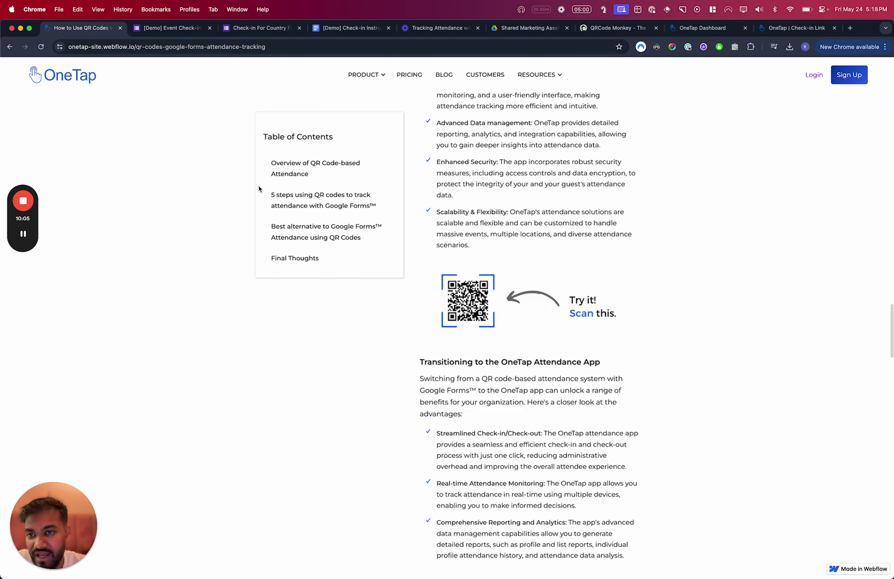
{"action": "scroll", "coordinate": [259, 189], "scroll_direction": "up", "scroll_amount": 20}
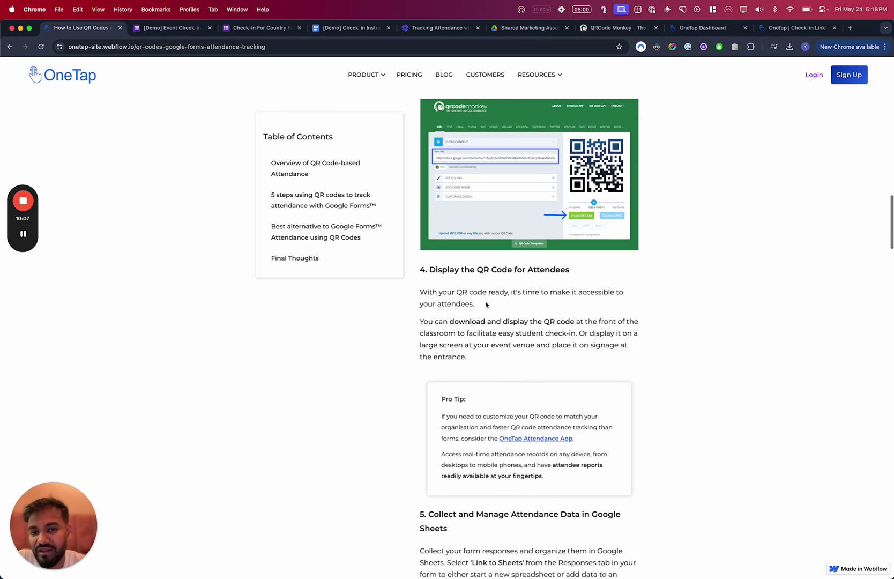